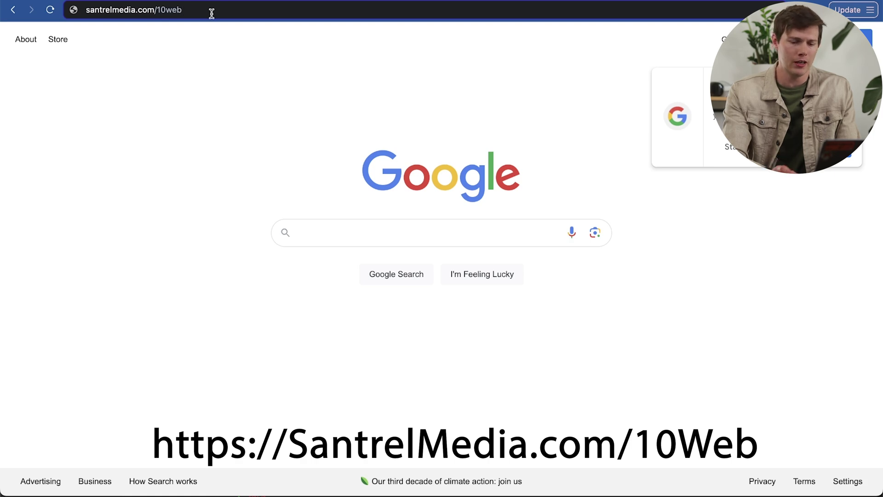
Load santrelmedia.com/10web so it redirects to the 10Web homepage
key("Return")
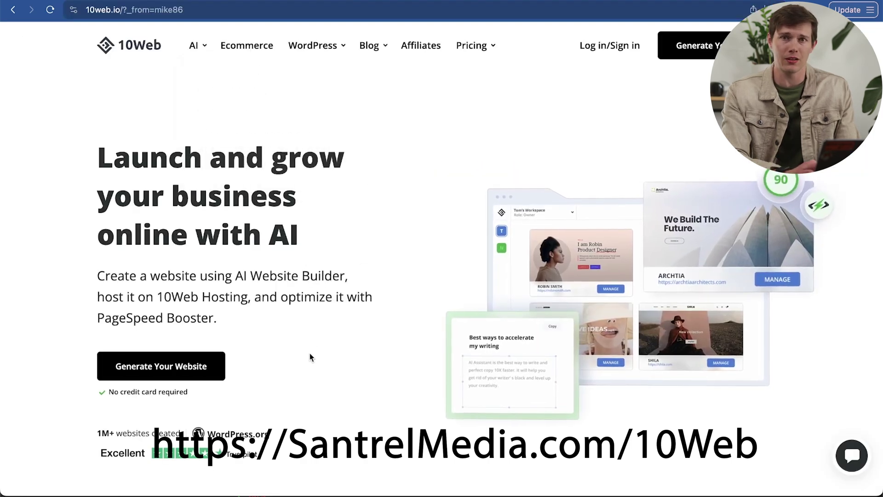
Start generating a new website with 10Web AI
left_click(145, 375)
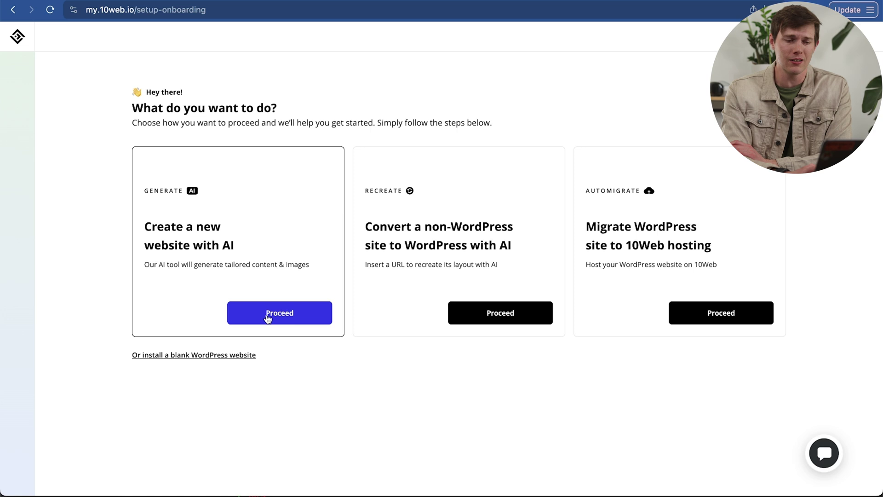
left_click(268, 318)
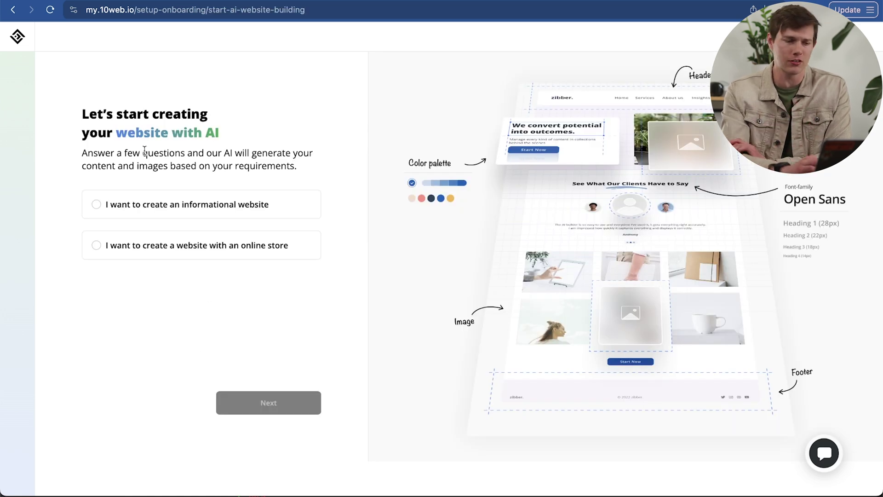
Choose an informational website and set the business type to Photography
left_click(92, 207)
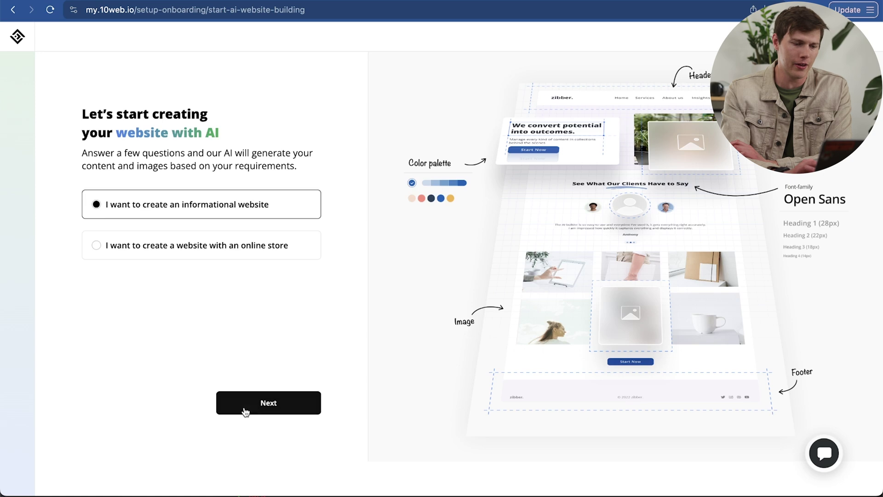
left_click(269, 403)
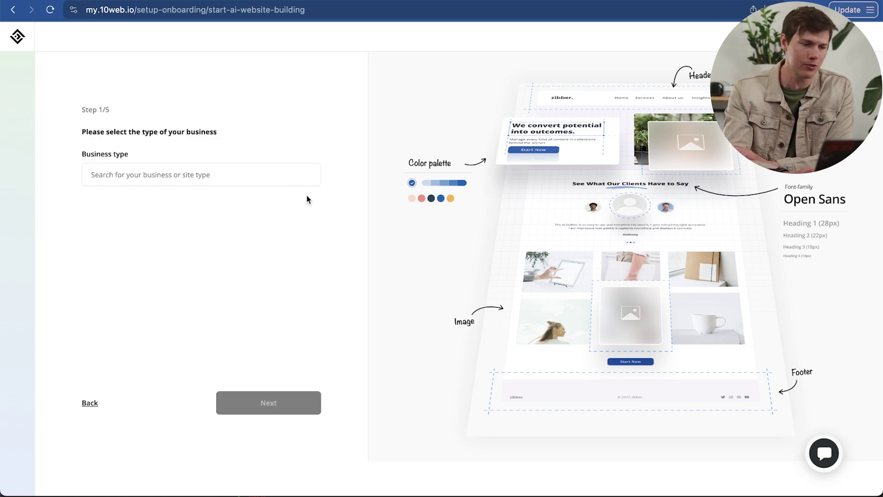
left_click(242, 181)
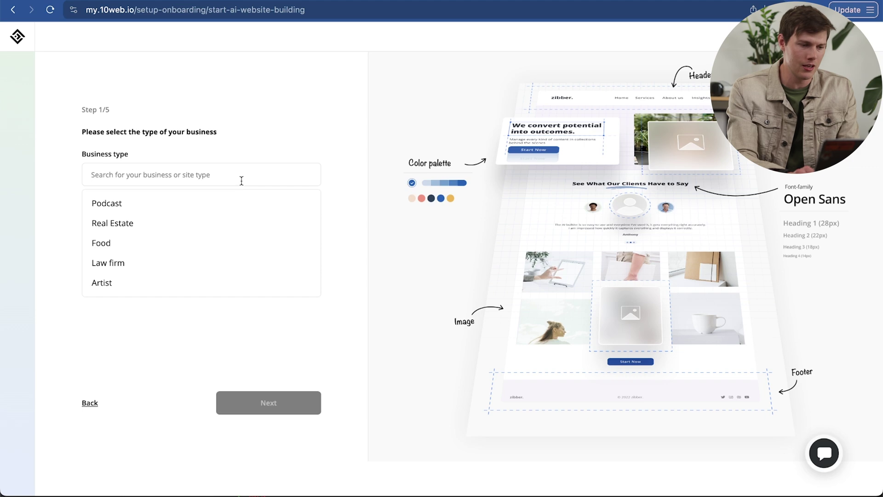
type("person")
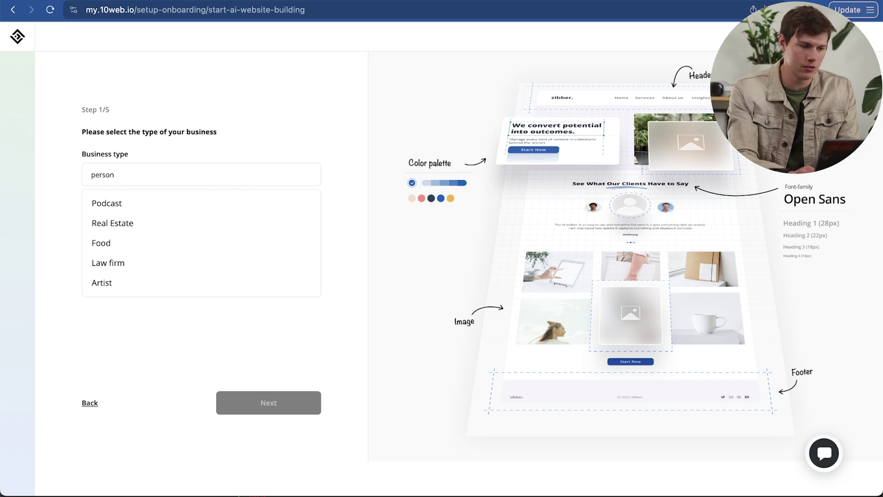
type("al portf")
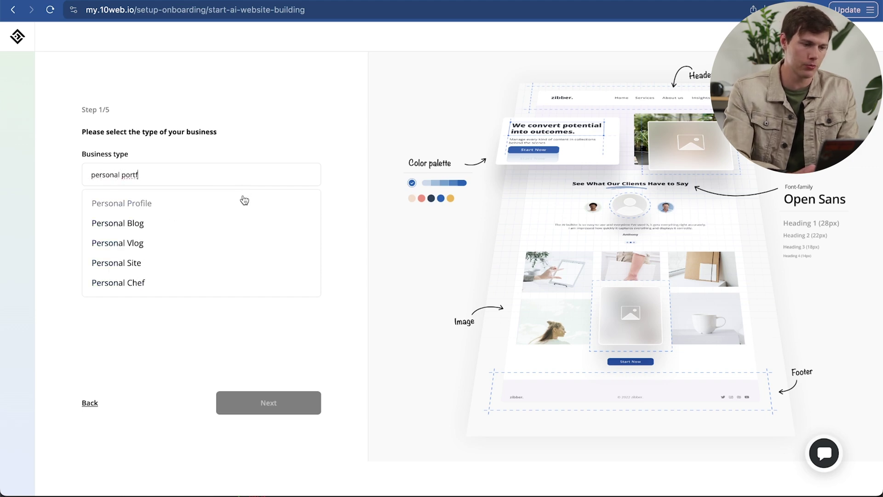
type("olio")
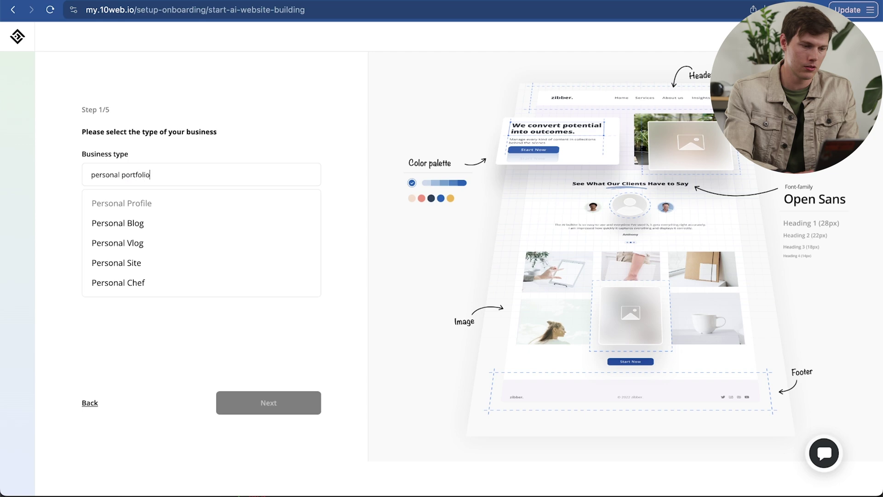
left_click(173, 206)
left_click(143, 179)
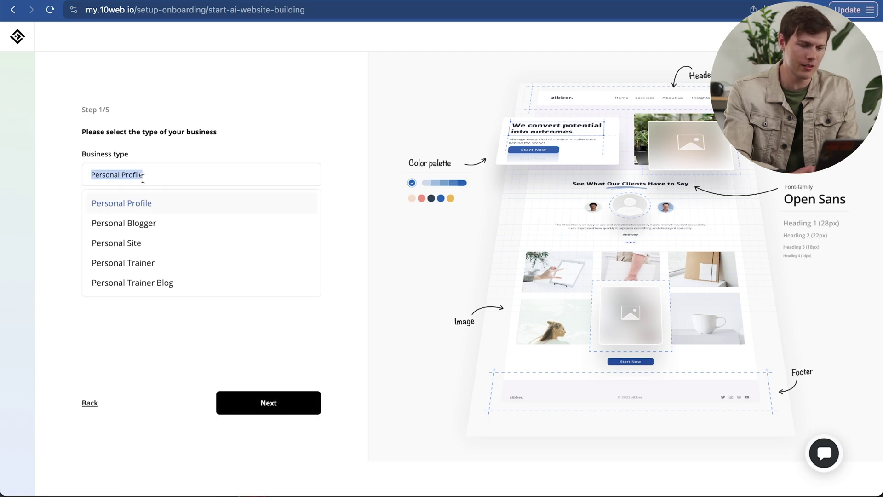
type("photo")
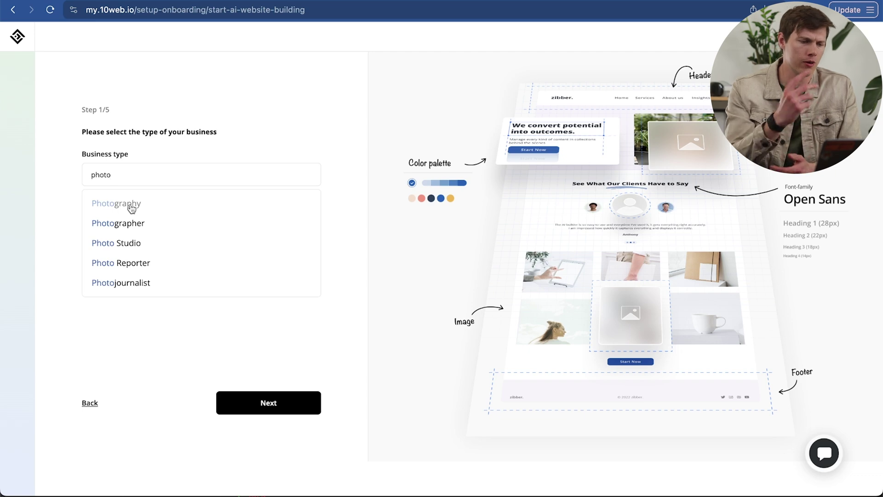
left_click(132, 208)
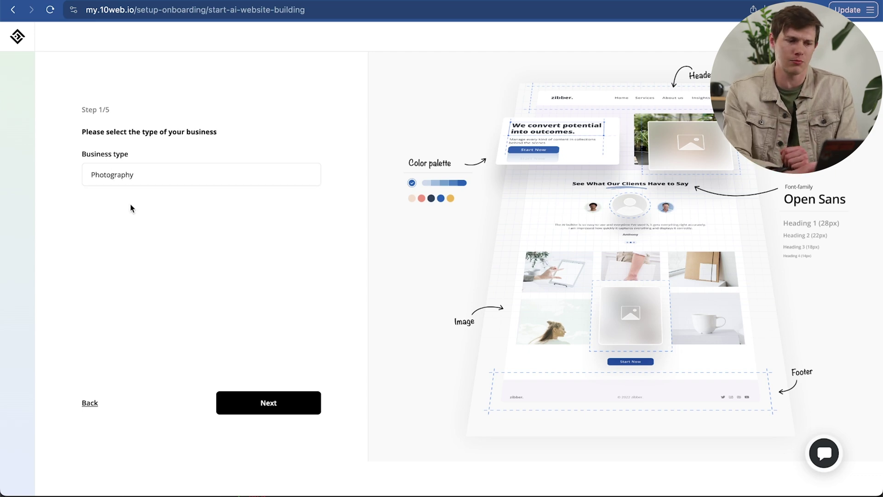
left_click(257, 407)
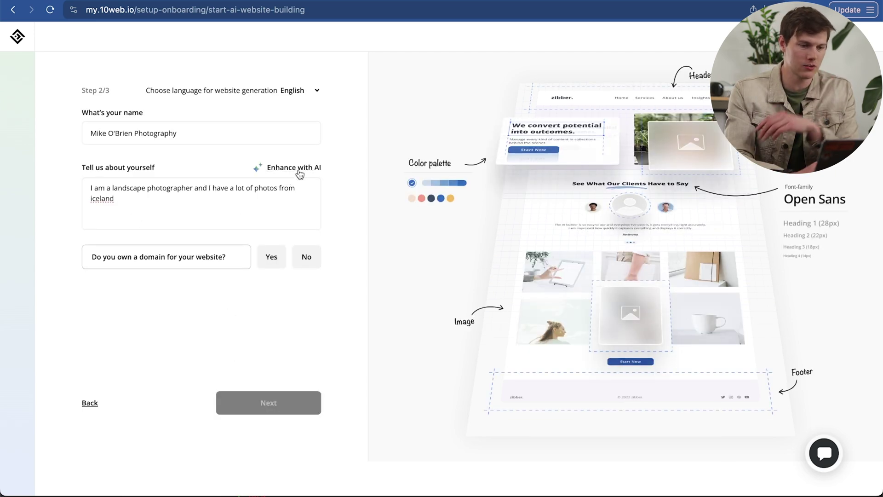
AI-enhance the Iceland bio and request the new domain mikeobrienphotography.com
left_click(299, 168)
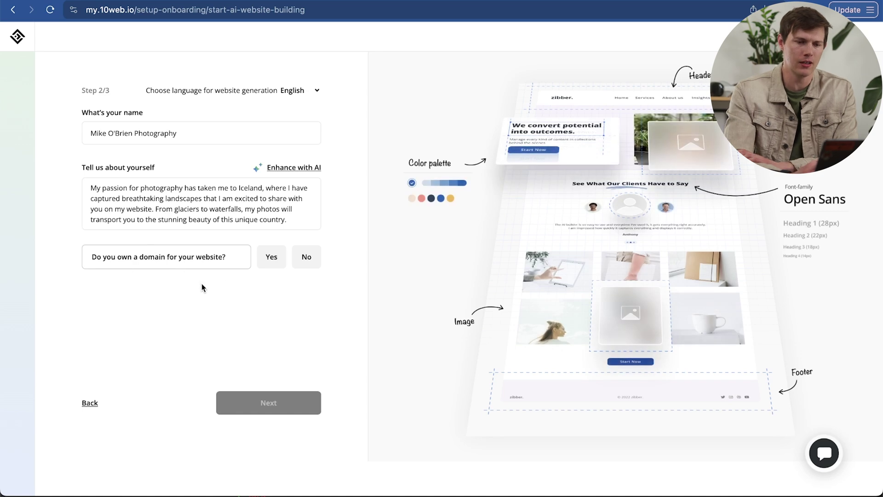
left_click(305, 260)
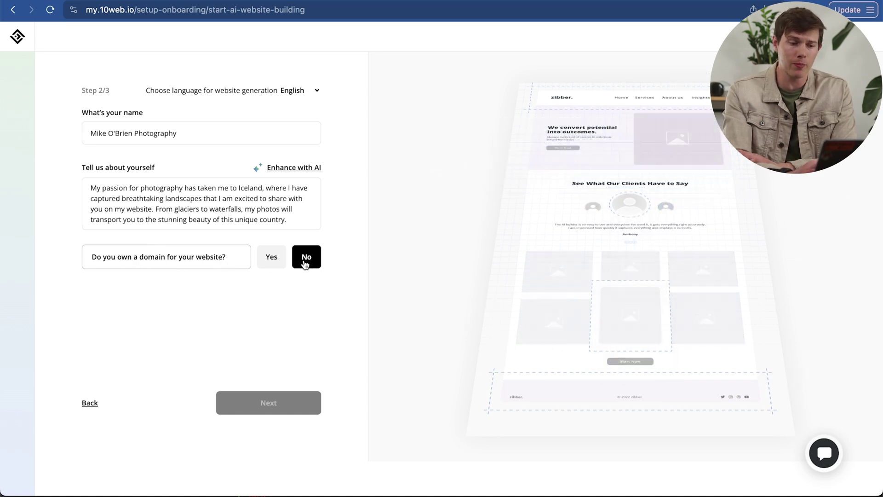
left_click(239, 287)
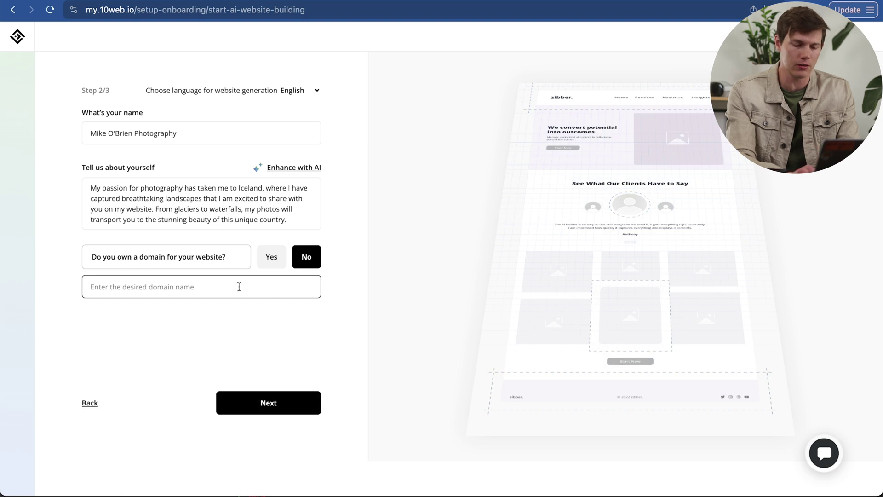
type("mikeobrienph")
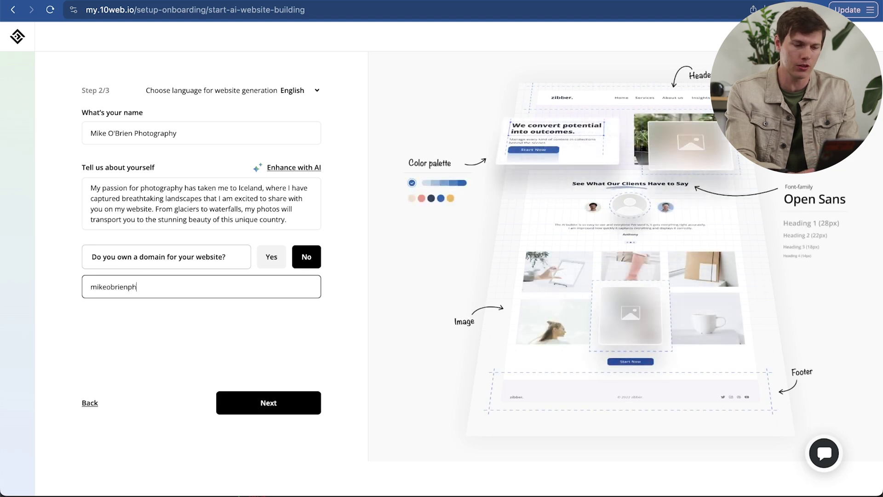
type("otography.com")
left_click(274, 403)
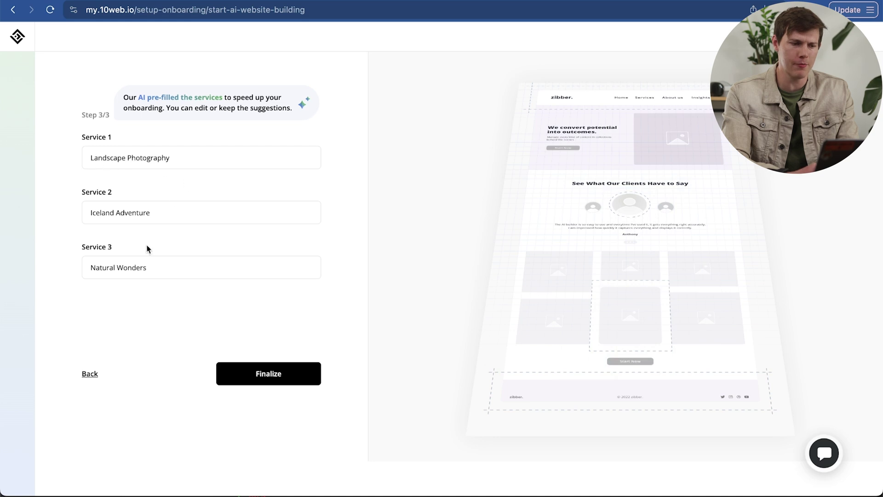
Change services two and three to Engagement Photography and Stock footage, then finalize
left_click(163, 211)
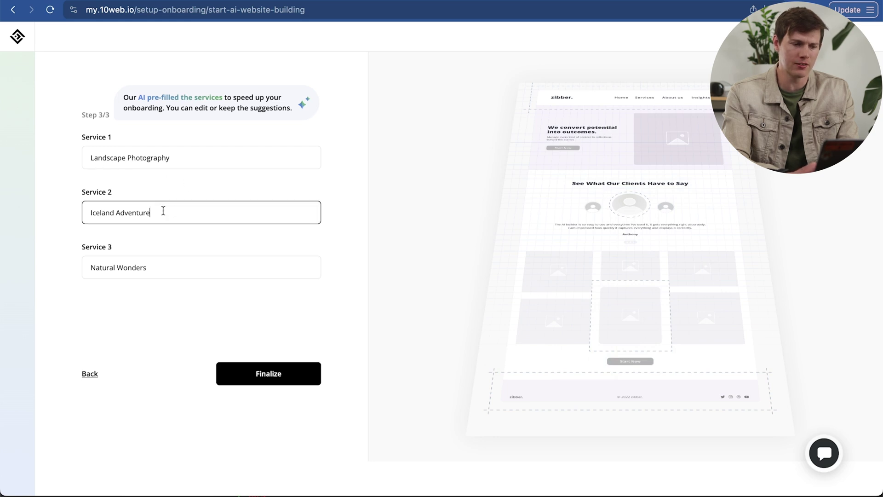
triple_click(163, 211)
type("Engagement Photography")
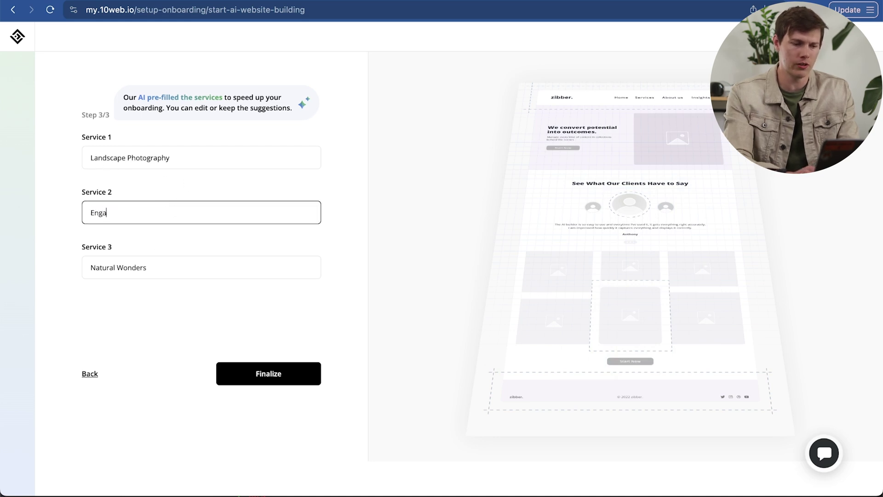
key("Tab")
type("Stock footage")
left_click(286, 383)
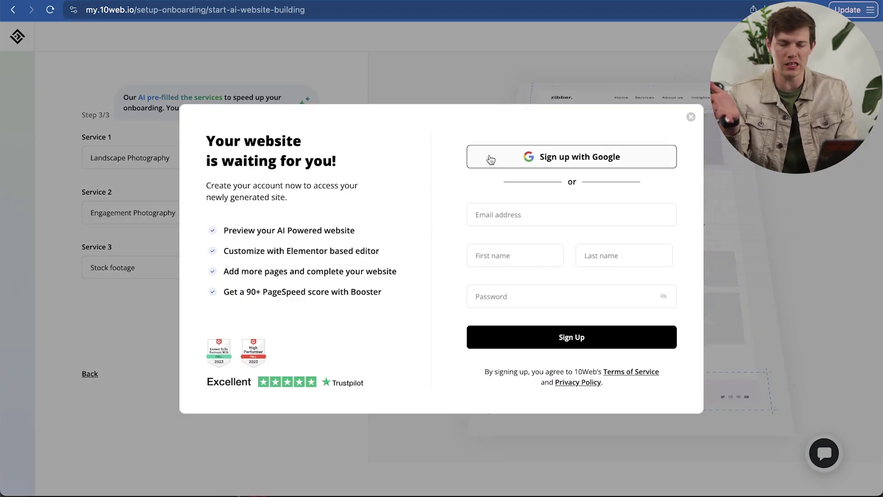
Fill in the sign-up e-mail and first name and create the 10Web account
left_click(528, 208)
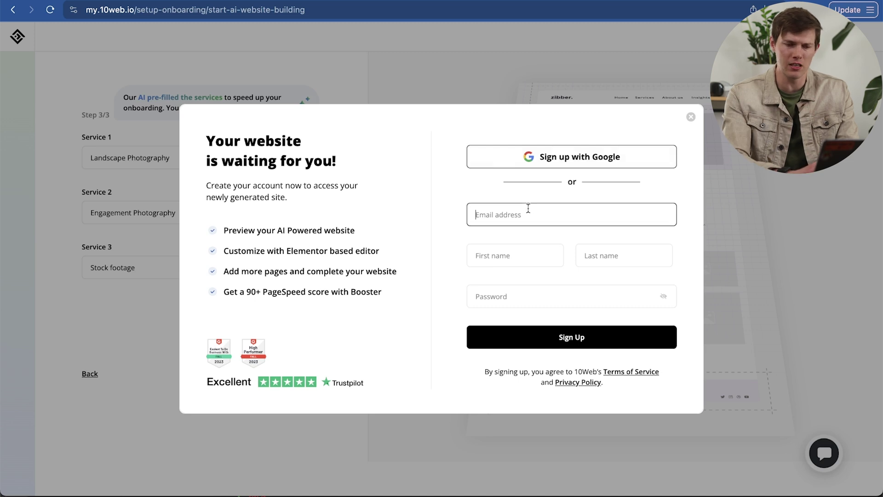
left_click(510, 260)
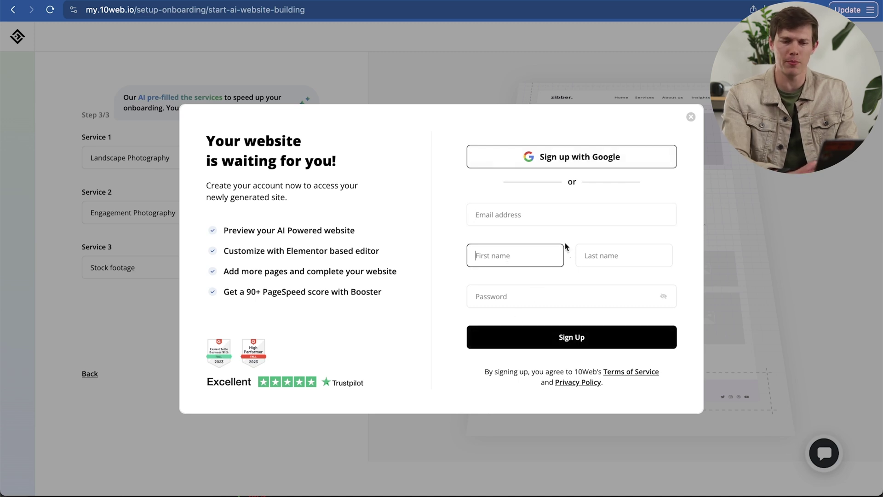
left_click(595, 340)
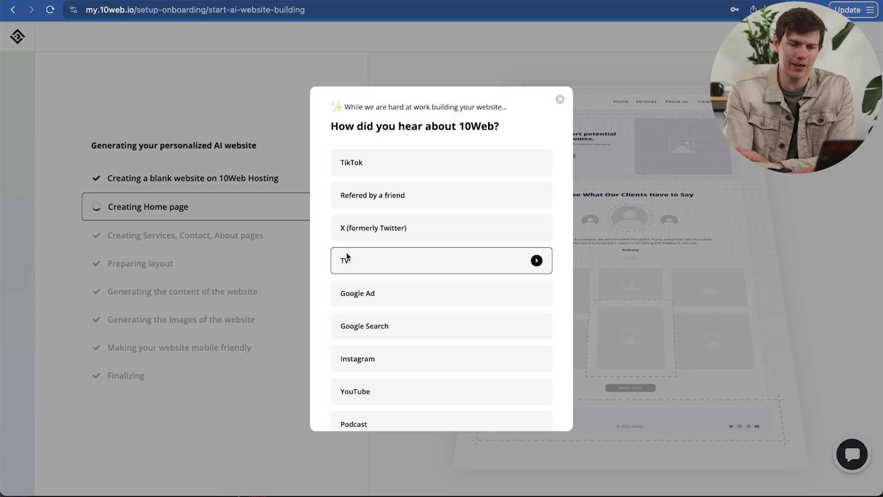
Answer the survey with YouTube and open the generated site in Preview & Edit
scroll(444, 277, "down", 2)
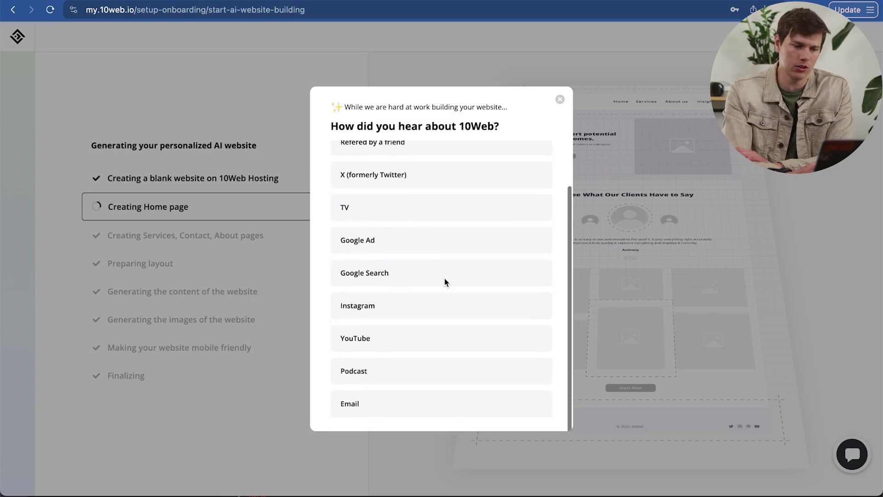
left_click(394, 341)
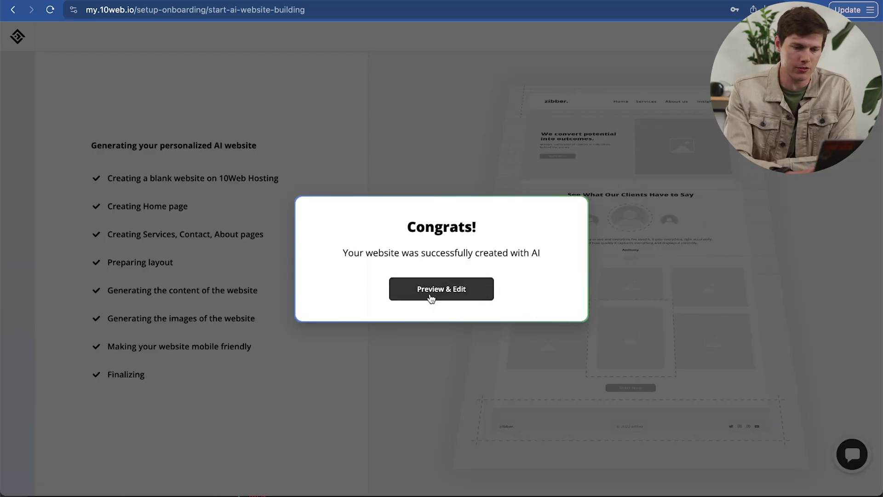
left_click(430, 296)
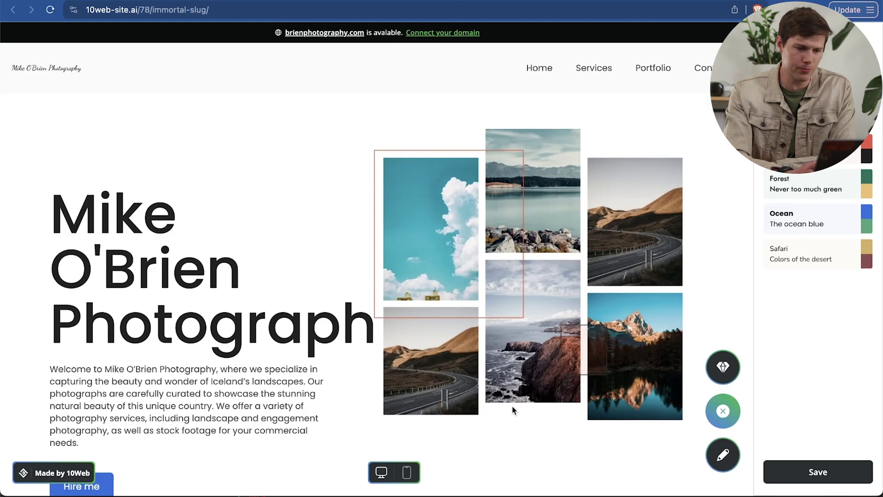
Review every section of the generated homepage, dismissing the Pro trial promotion
scroll(522, 437, "down", 10)
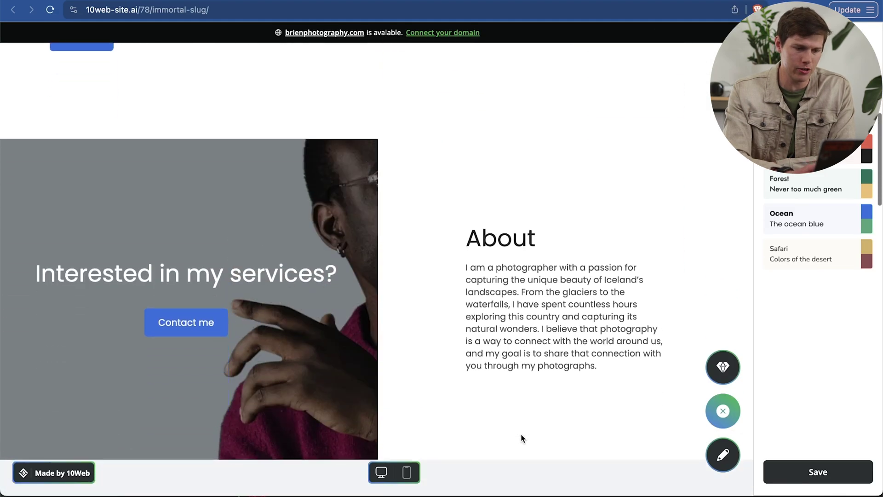
scroll(478, 254, "up", 8)
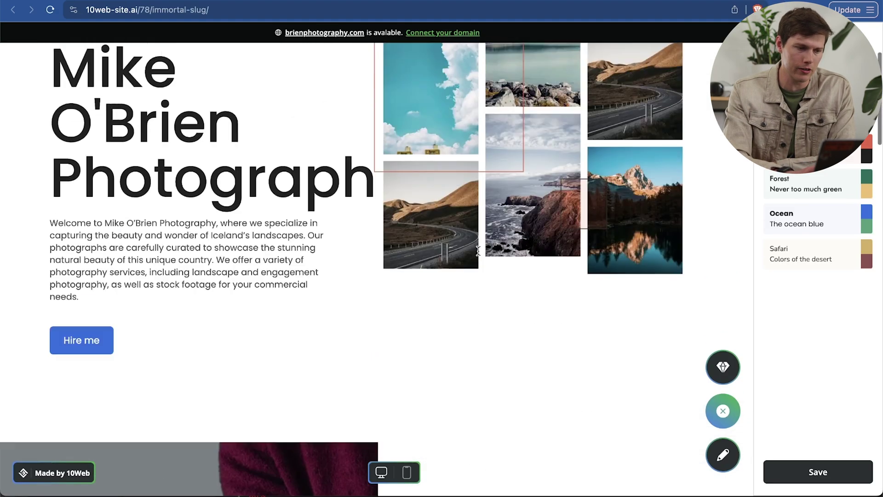
scroll(478, 254, "down", 3)
scroll(479, 254, "down", 5)
scroll(479, 254, "up", 4)
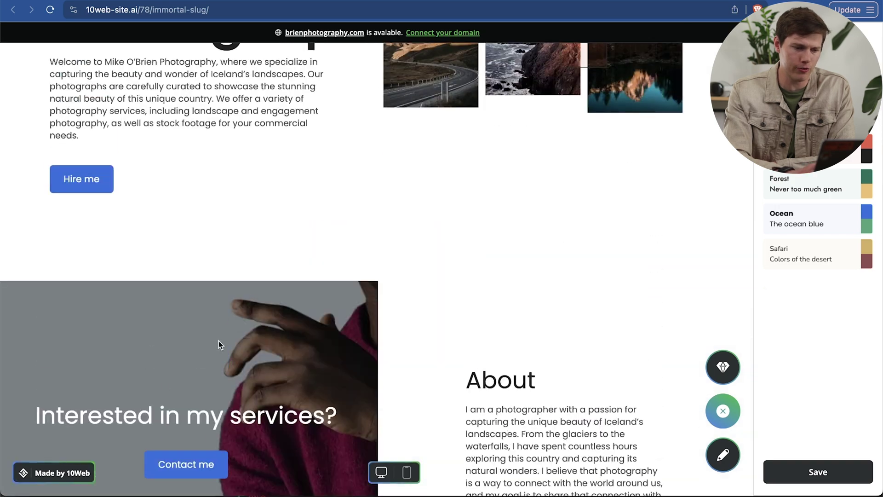
scroll(220, 345, "down", 4)
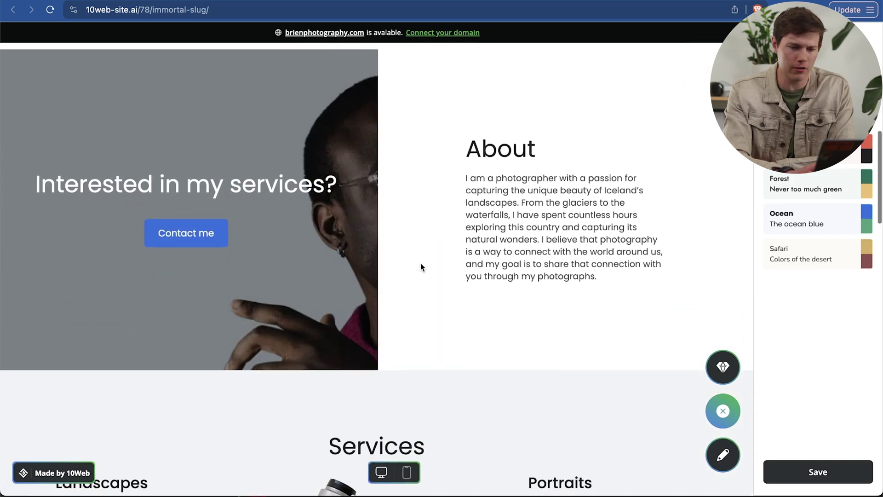
scroll(421, 263, "down", 5)
scroll(421, 263, "down", 10)
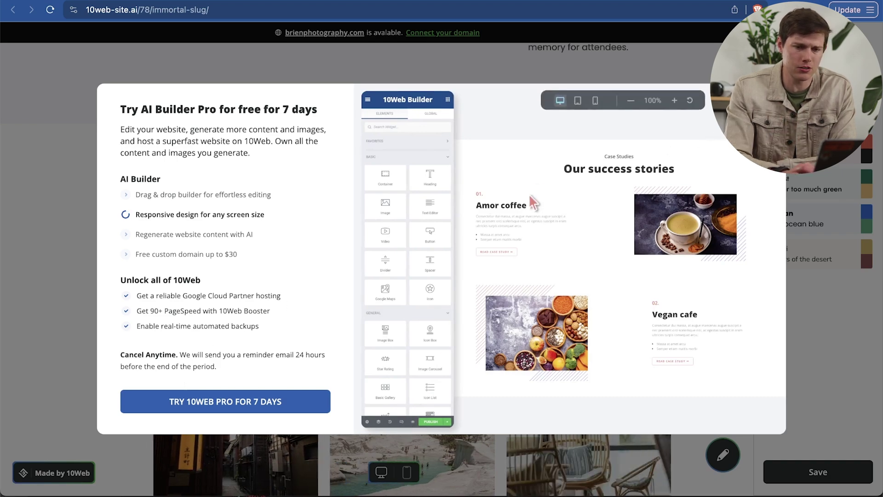
key("Escape")
scroll(502, 270, "down", 7)
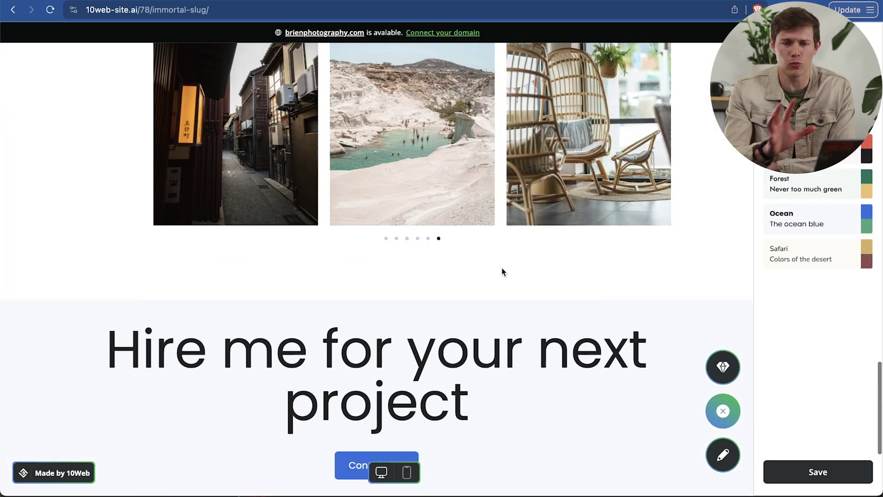
scroll(502, 272, "down", 3)
scroll(502, 271, "up", 20)
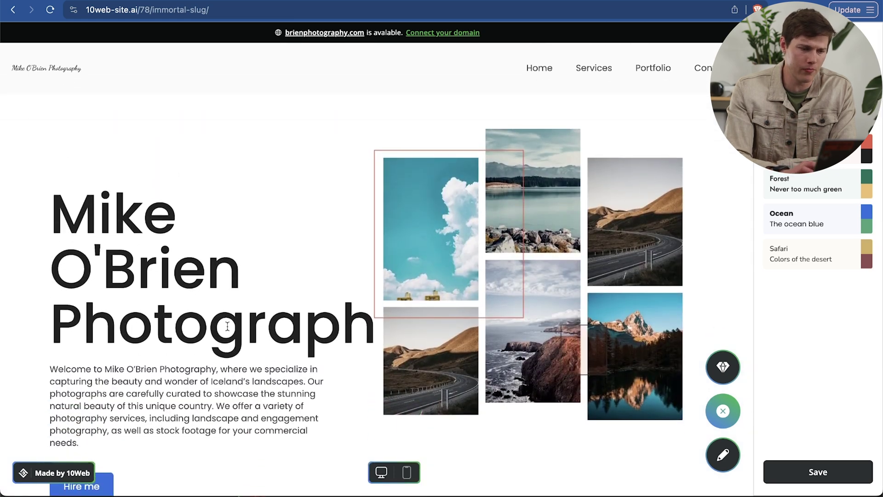
scroll(227, 326, "down", 3)
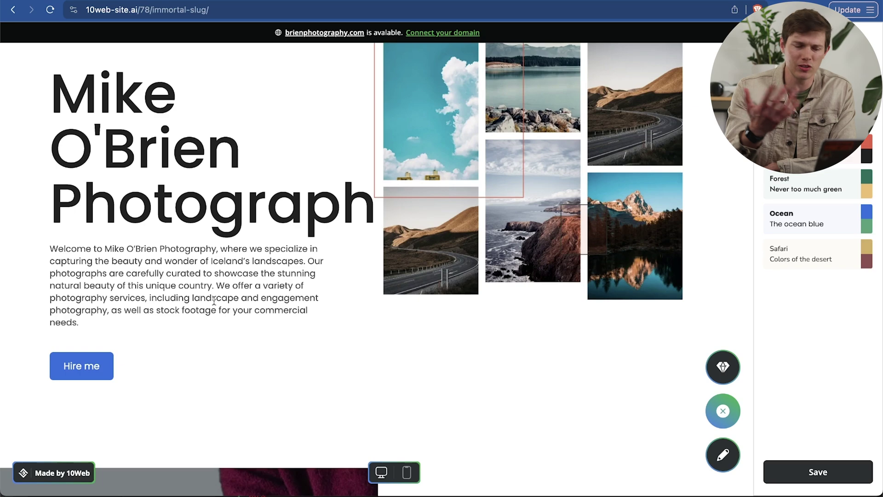
scroll(214, 300, "down", 15)
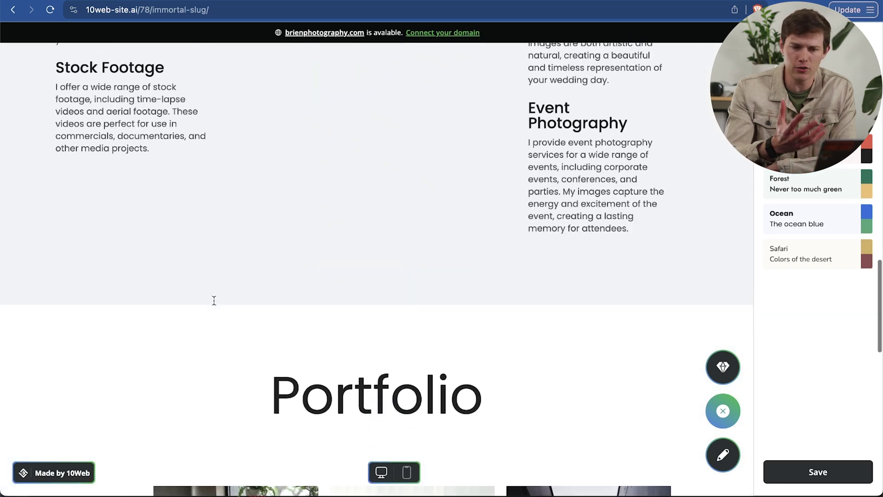
scroll(214, 295, "up", 8)
scroll(214, 281, "up", 10)
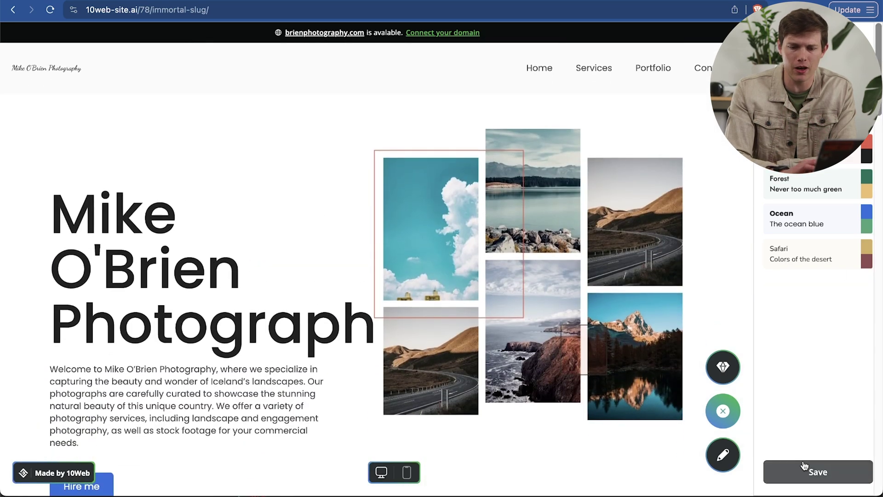
scroll(503, 249, "down", 10)
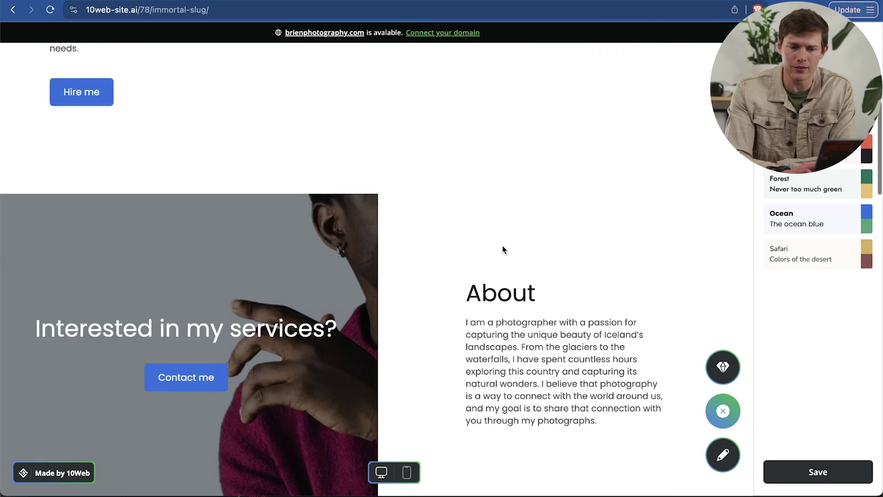
scroll(503, 249, "up", 10)
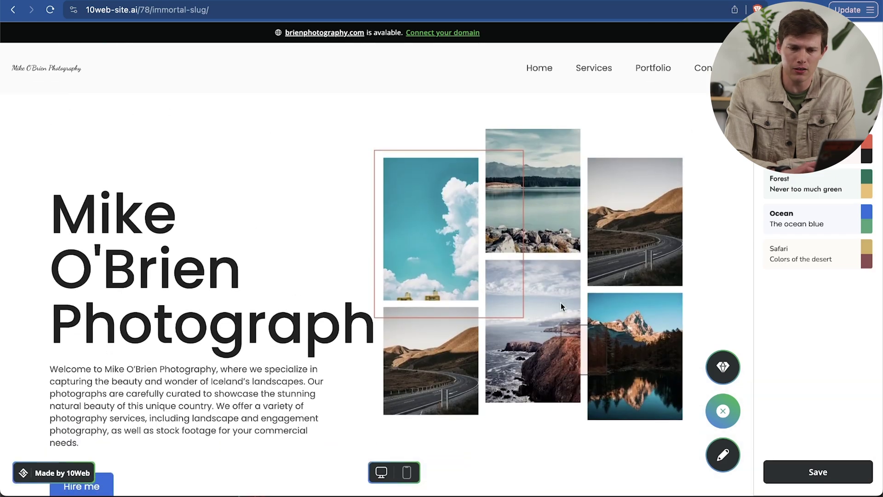
scroll(561, 302, "down", 15)
scroll(562, 303, "down", 3)
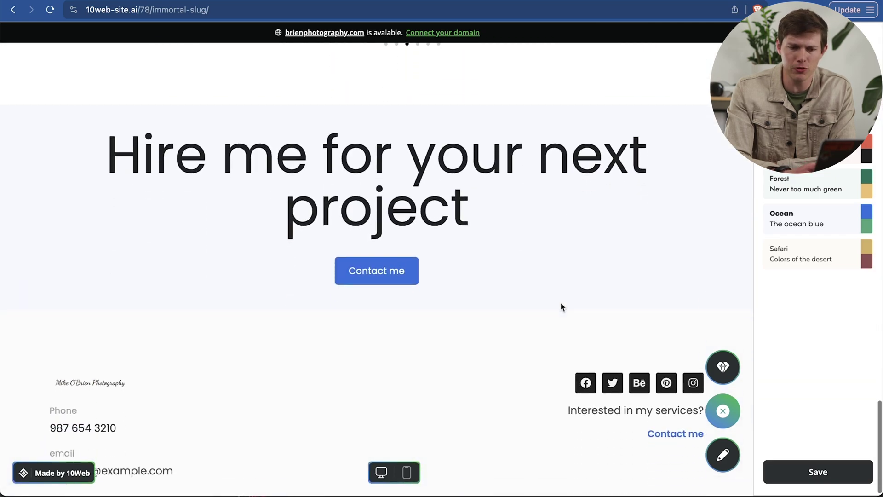
scroll(561, 303, "up", 18)
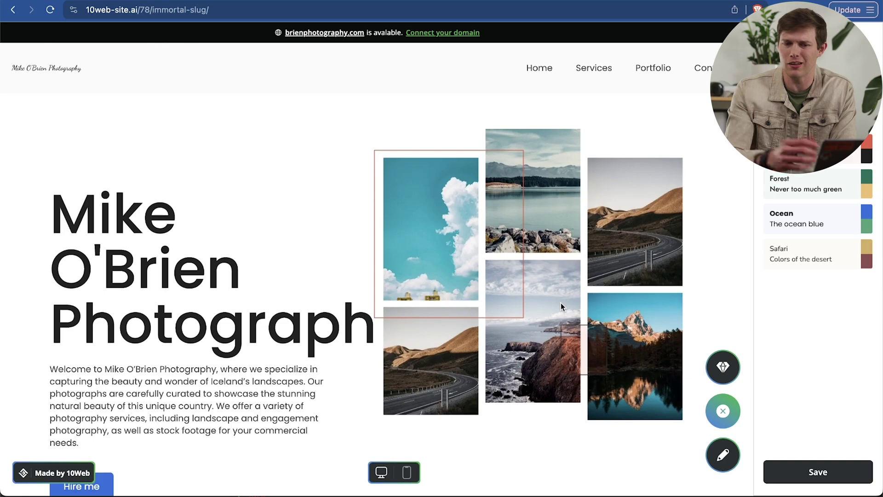
Apply the Ocean colour palette and save the customizations
left_click(869, 223)
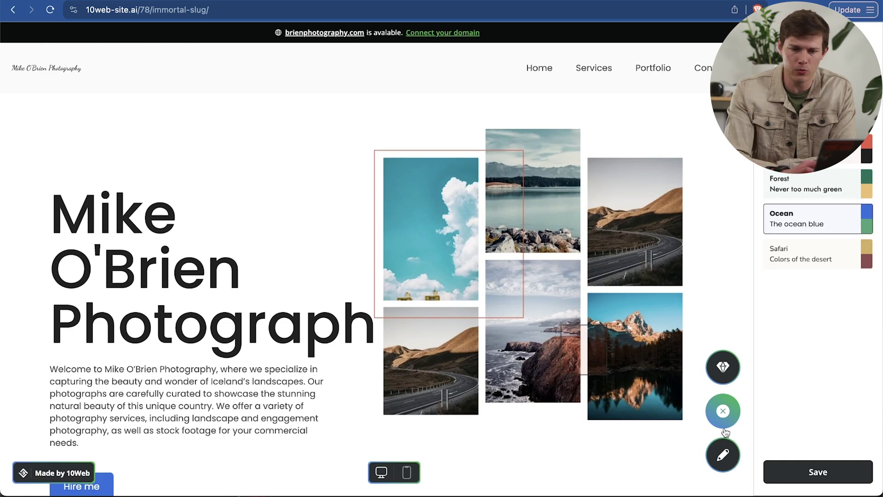
scroll(270, 324, "down", 15)
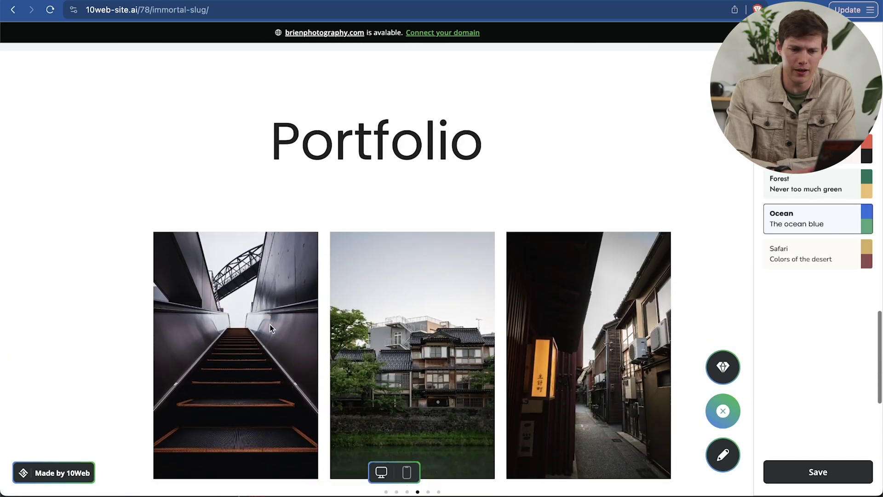
scroll(271, 331, "down", 10)
scroll(272, 330, "up", 20)
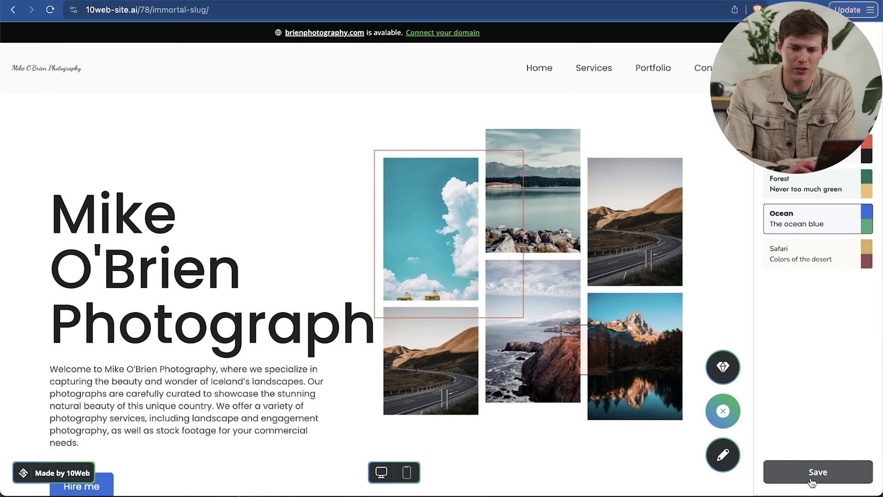
left_click(812, 478)
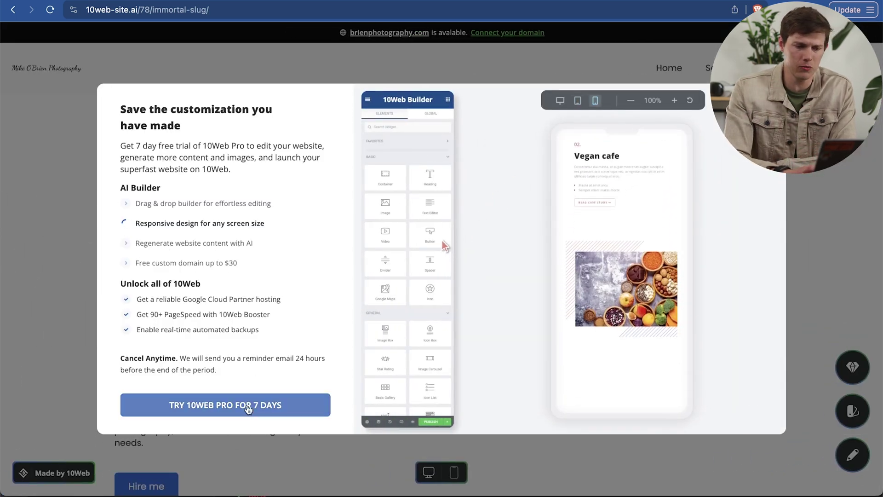
Compare monthly and annual Pro plan prices, then start the annual AI Starter free trial
left_click(248, 409)
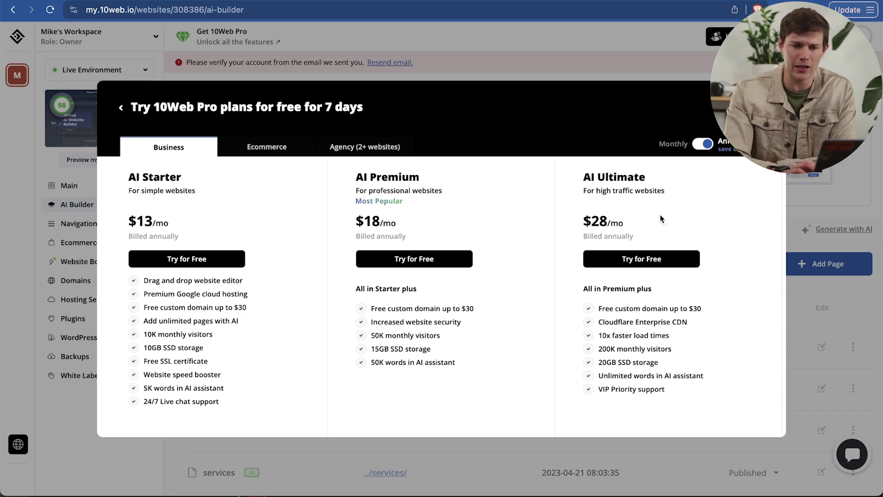
left_click(704, 146)
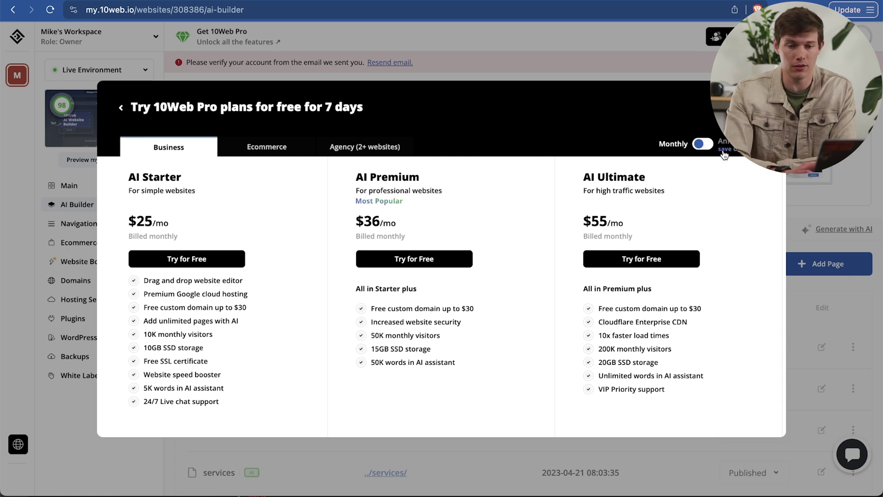
left_click(703, 145)
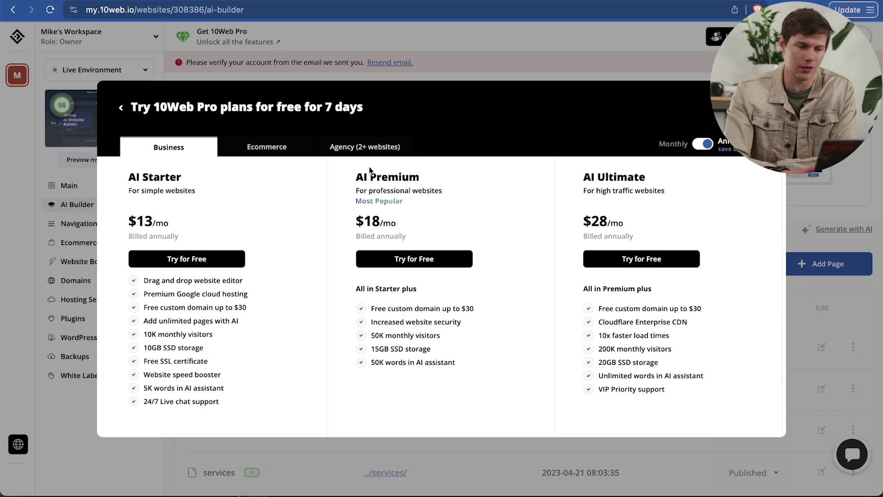
left_click(274, 152)
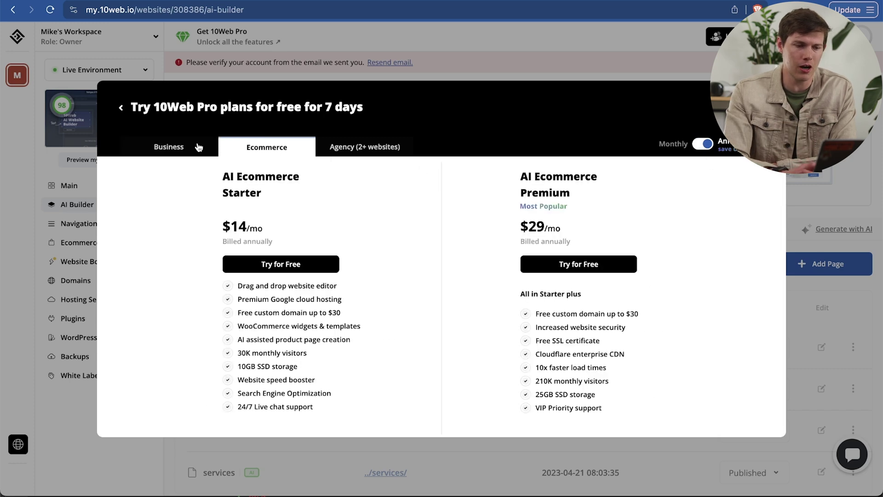
left_click(362, 154)
left_click(167, 154)
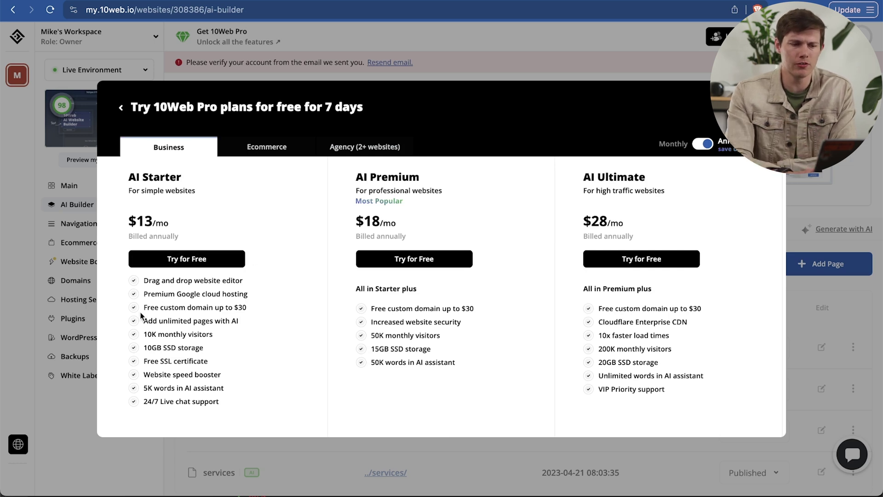
left_click_drag(145, 307, 290, 316)
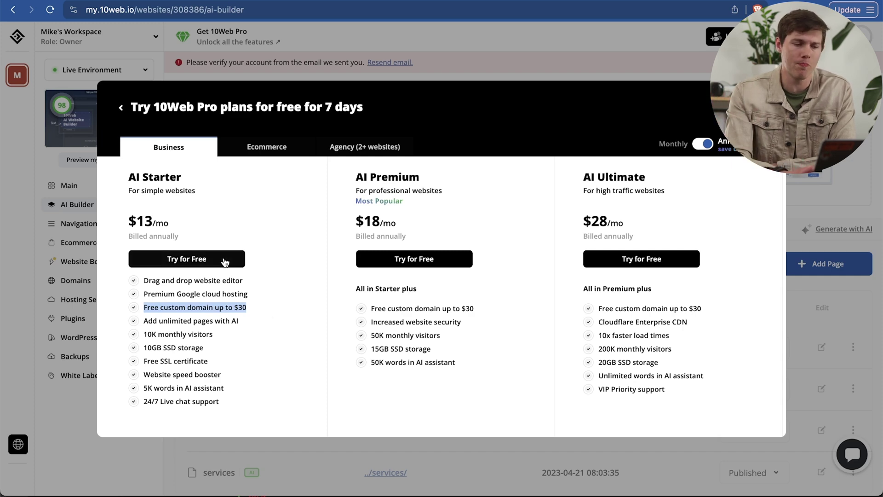
left_click(206, 261)
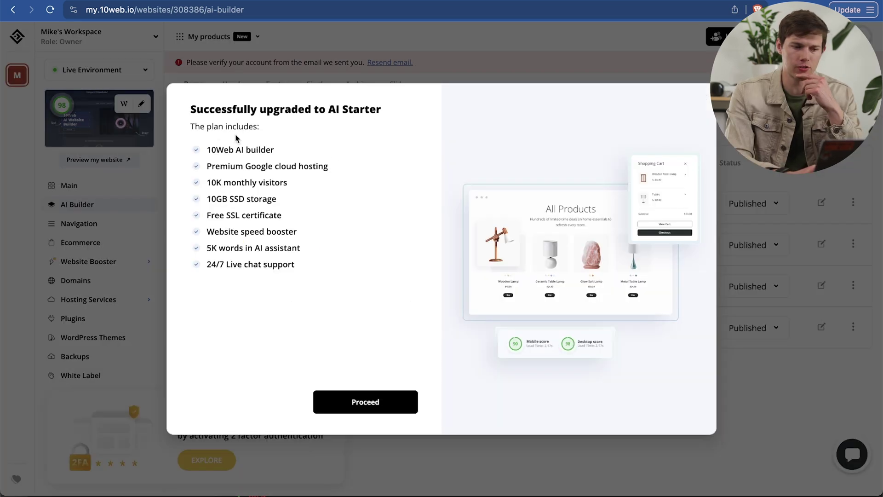
Confirm the AI Starter upgrade, check the datacenter options, and finalize the site setup
left_click_drag(209, 146, 303, 303)
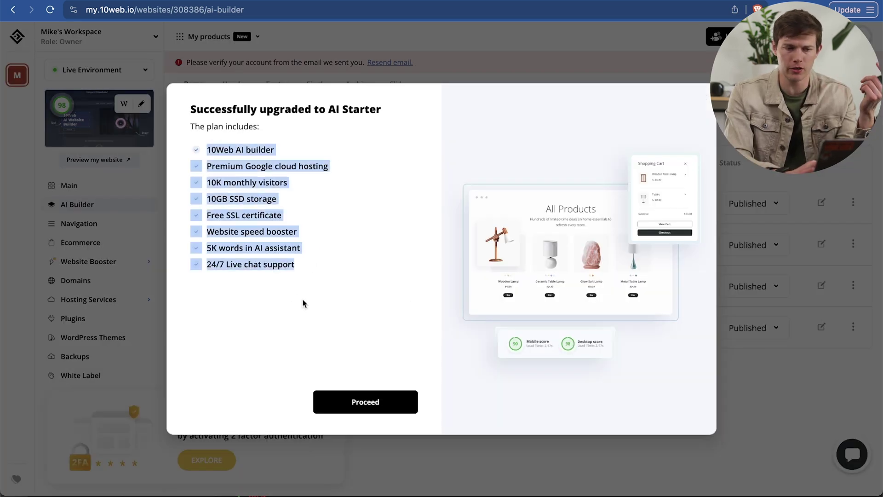
left_click(307, 224)
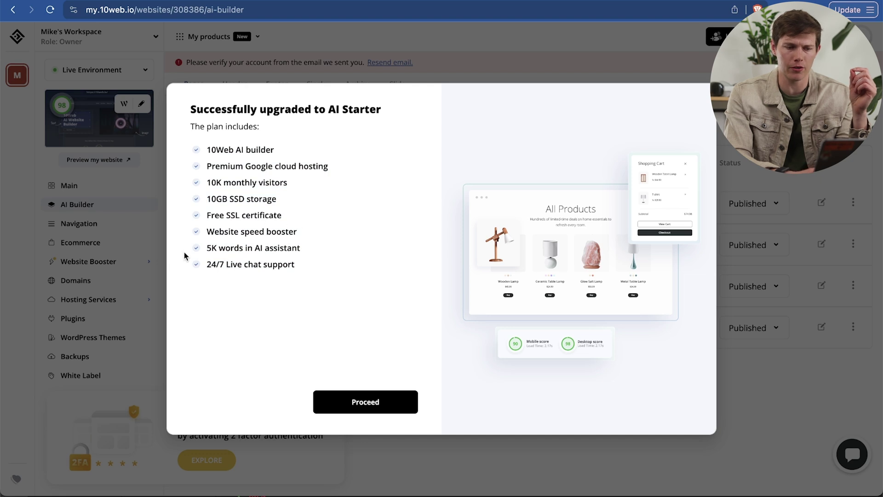
left_click_drag(207, 251, 315, 259)
left_click(316, 260)
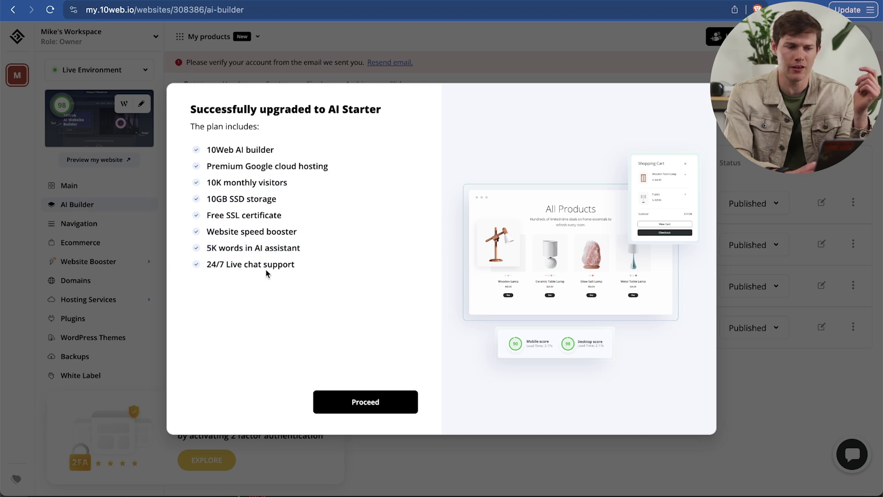
left_click(363, 409)
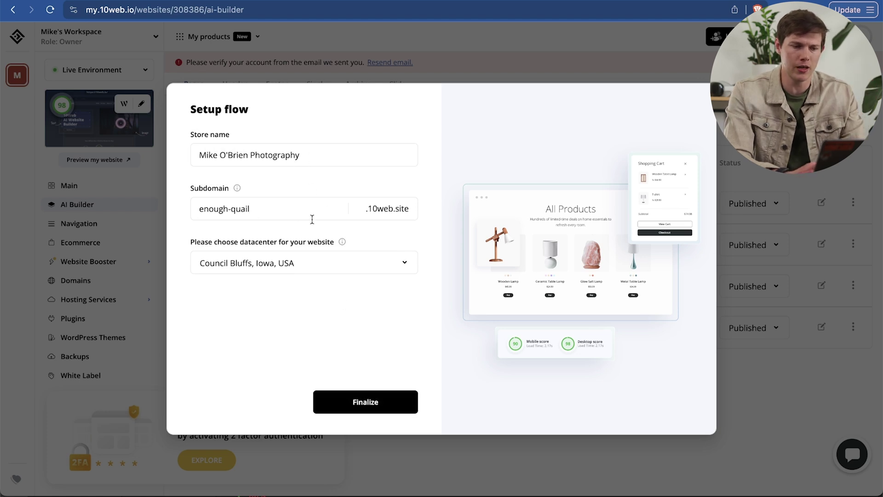
left_click(402, 269)
left_click(371, 399)
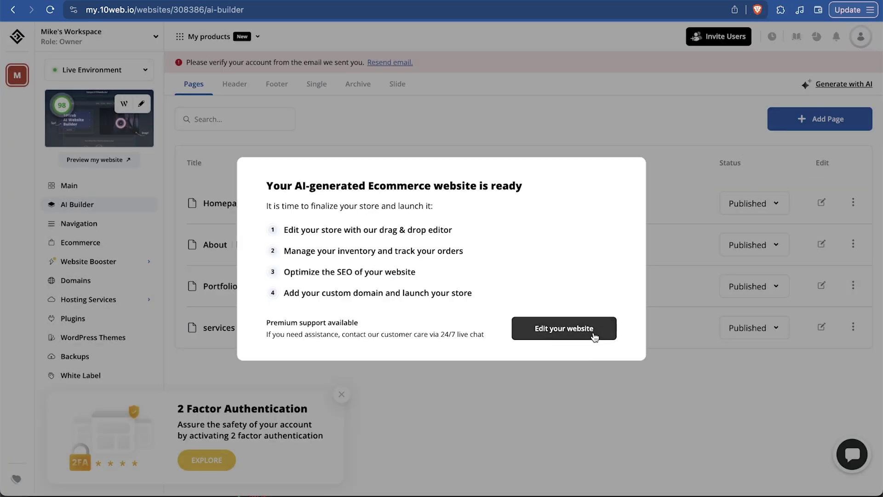
Open the site in Elementor, return to the dashboard, and view its domain settings
left_click(594, 334)
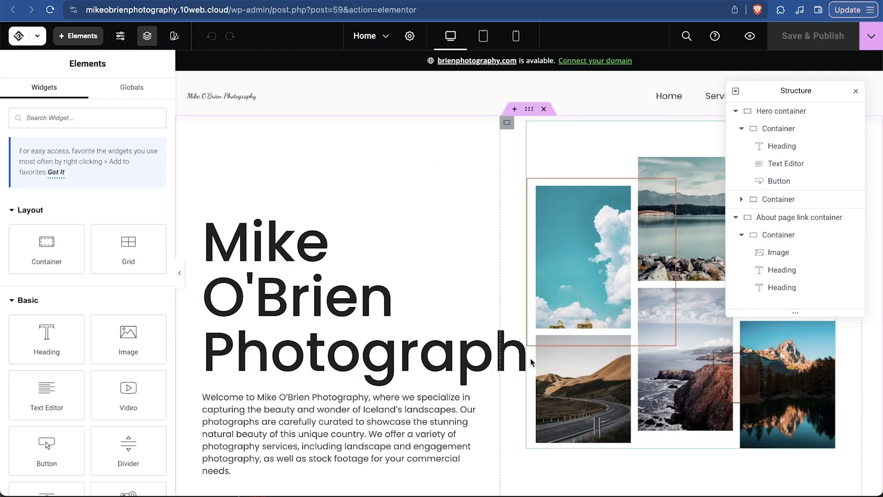
left_click(541, 1)
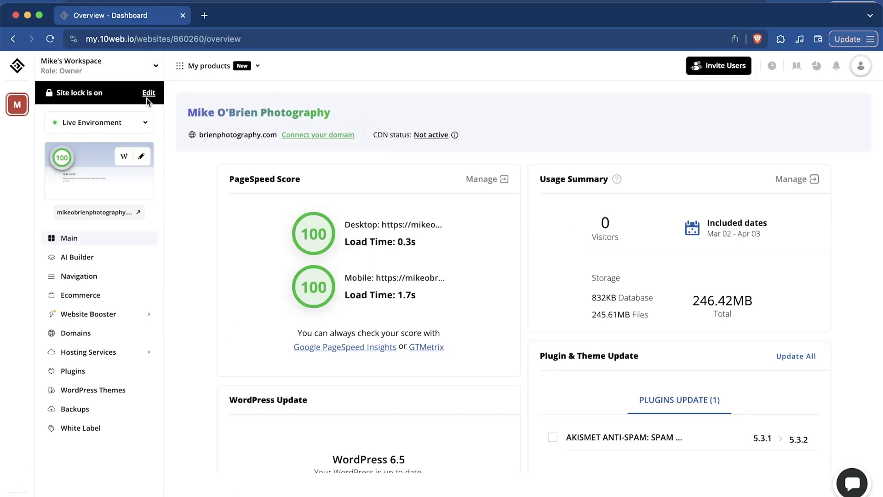
left_click(79, 336)
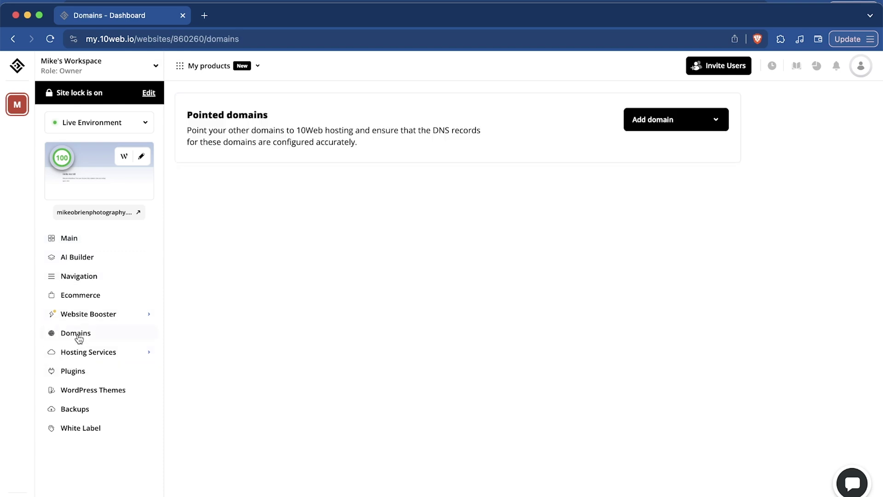
Search for mikesicelandicphotos.com, open its free-claim checkout, and return to the editor
left_click(716, 120)
left_click(684, 167)
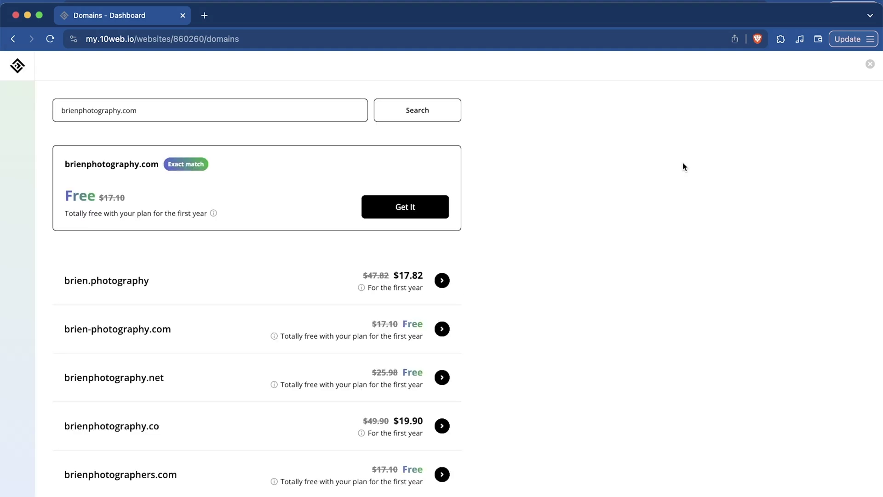
left_click_drag(119, 110, 12, 115)
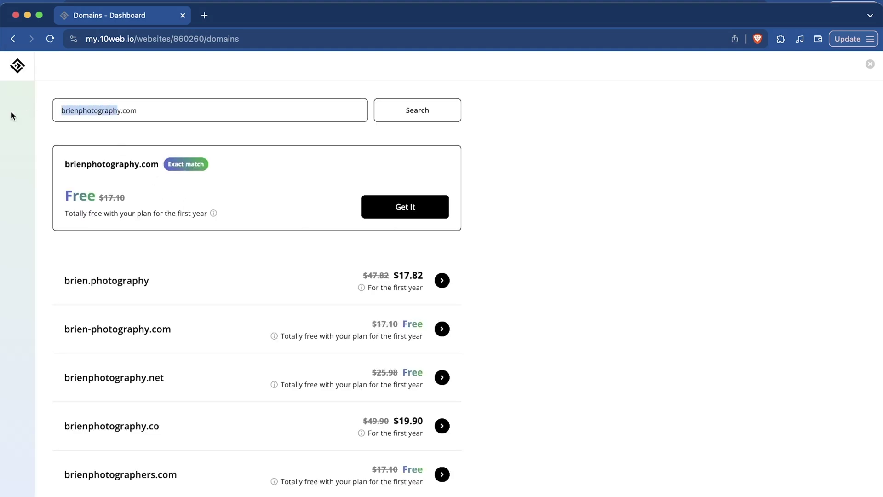
type("mike")
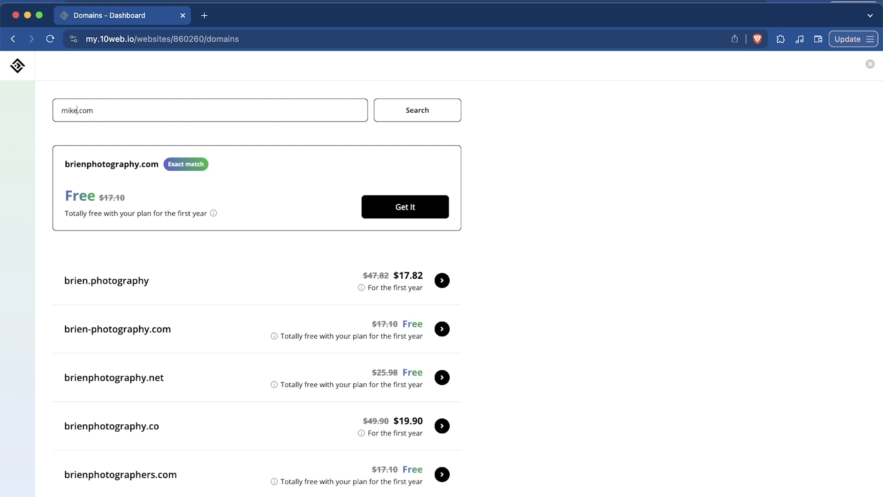
type("sicelandicphotos")
left_click(456, 109)
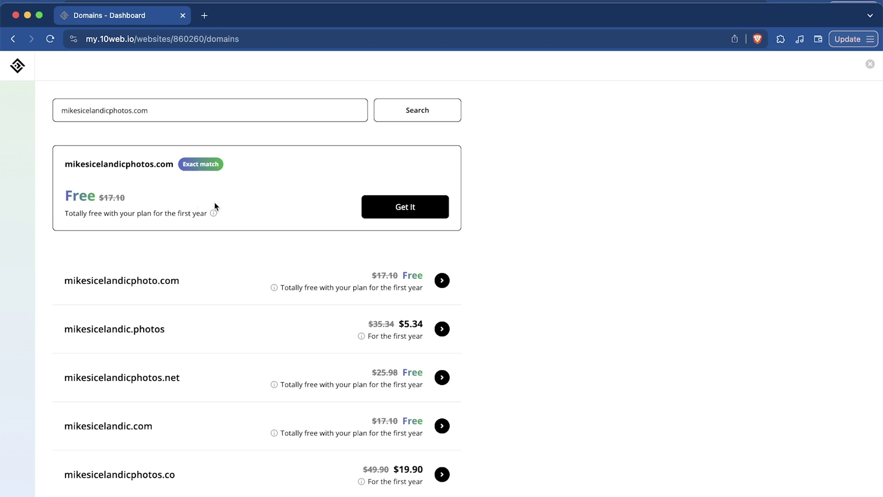
left_click(422, 211)
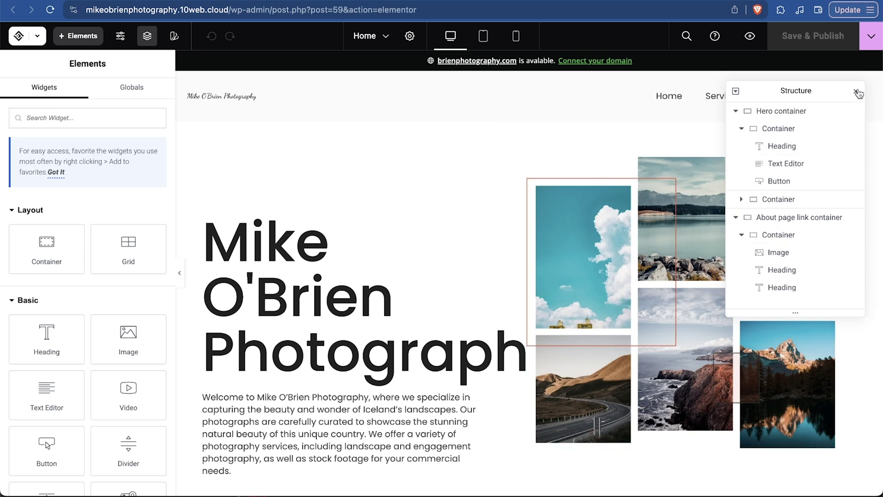
left_click(857, 92)
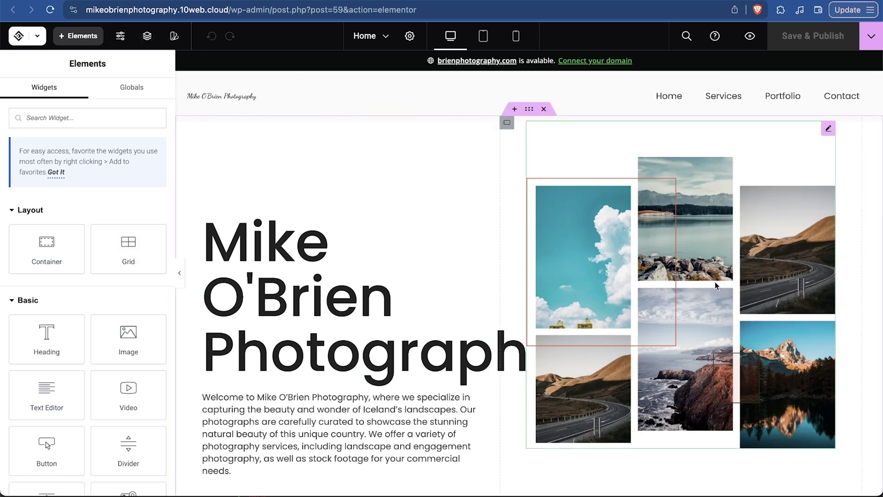
Preview the homepage at tablet size
scroll(456, 230, "down", 15)
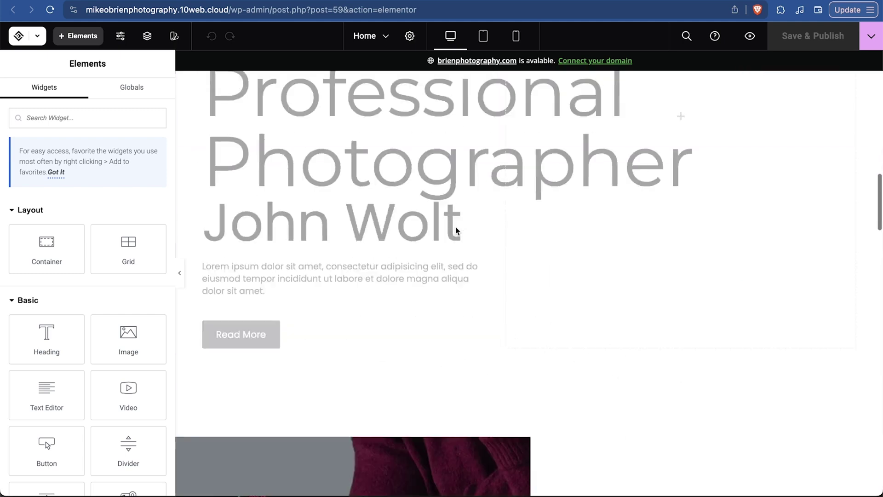
scroll(455, 230, "up", 10)
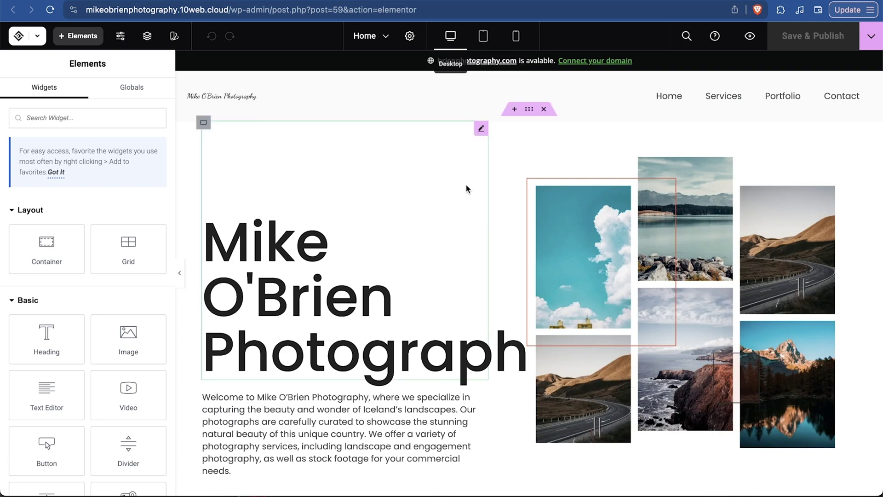
scroll(467, 207, "down", 5)
scroll(467, 231, "up", 5)
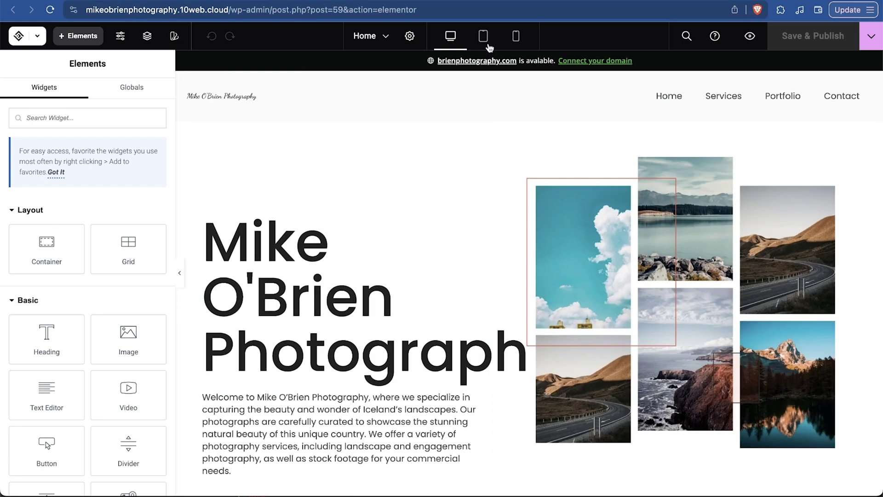
left_click(489, 45)
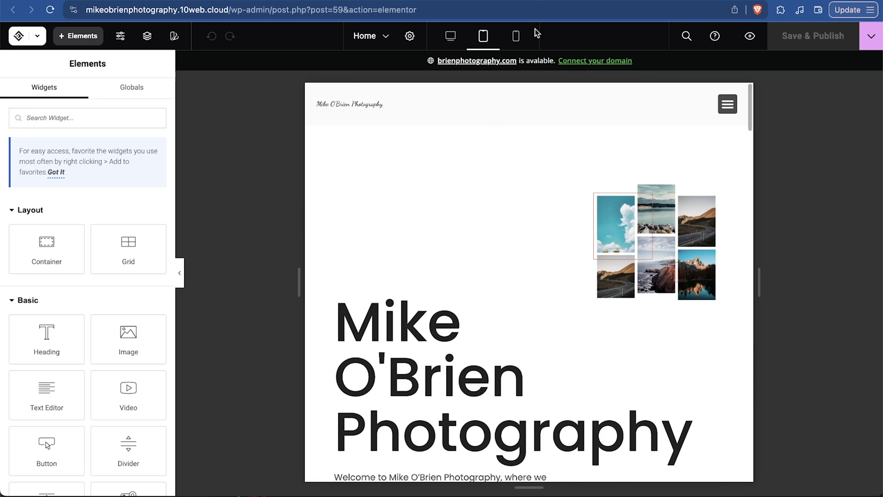
Scroll through the homepage in the mobile preview, then return to desktop view
left_click(518, 39)
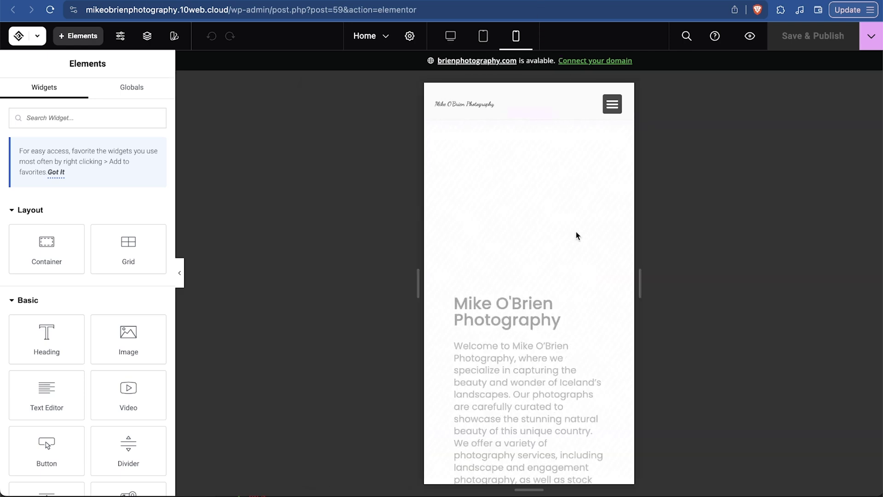
scroll(576, 235, "down", 10)
scroll(576, 236, "up", 4)
scroll(576, 231, "up", 10)
scroll(550, 338, "down", 10)
scroll(550, 337, "down", 10)
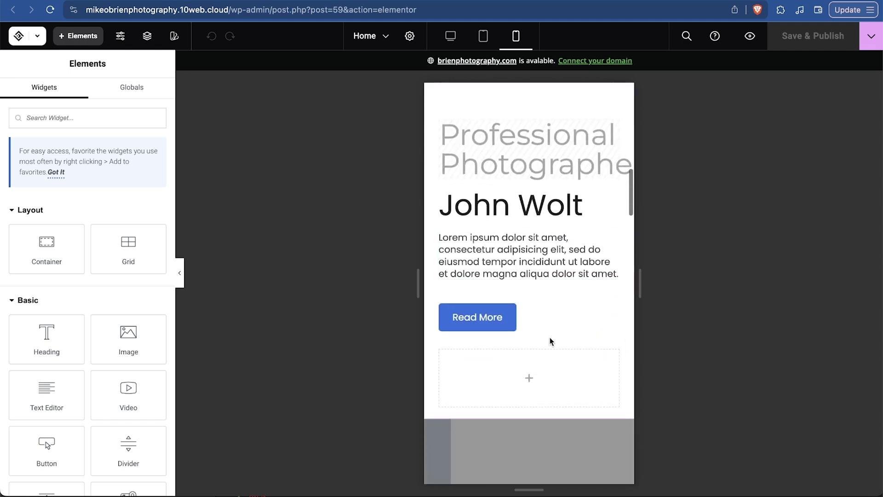
scroll(550, 338, "down", 3)
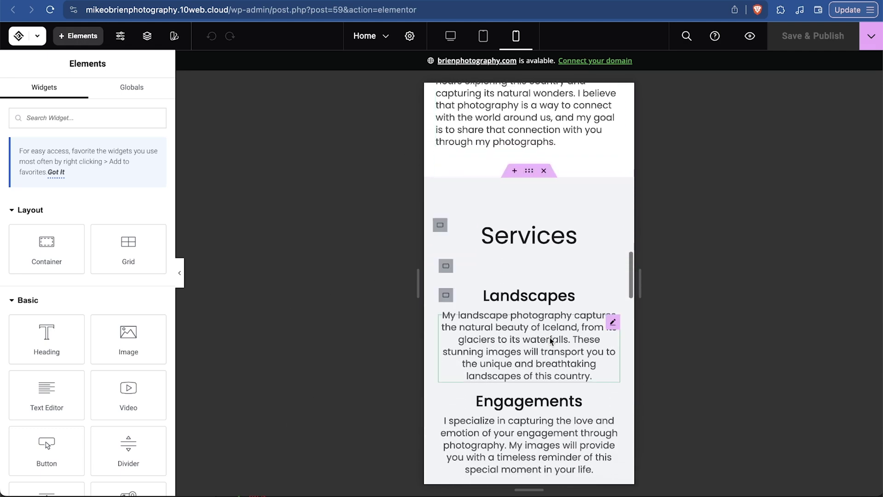
scroll(550, 335, "up", 20)
scroll(547, 417, "down", 12)
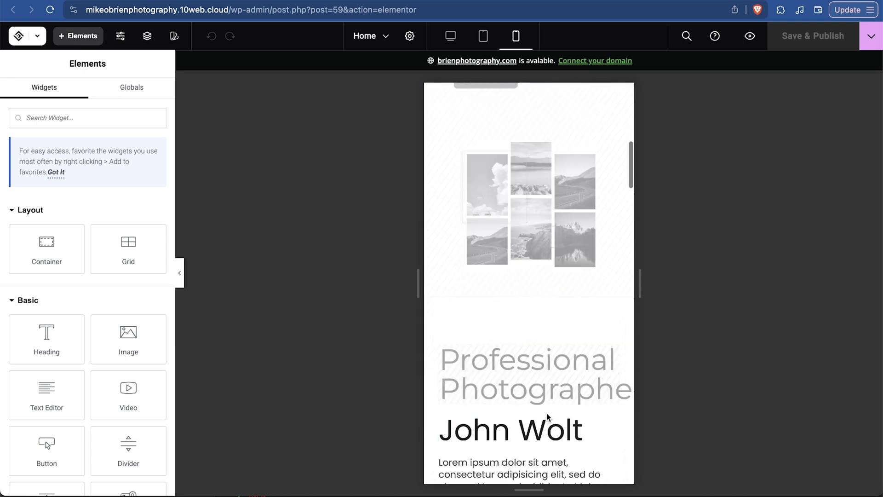
scroll(548, 417, "up", 12)
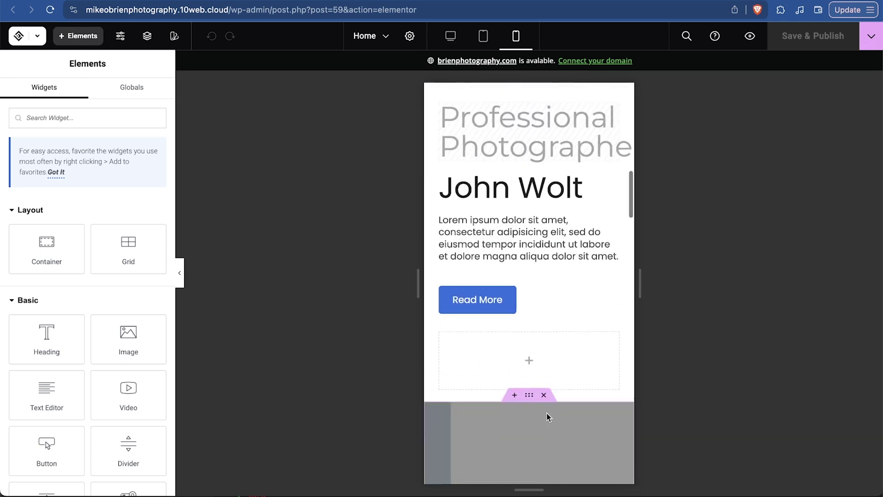
left_click(452, 38)
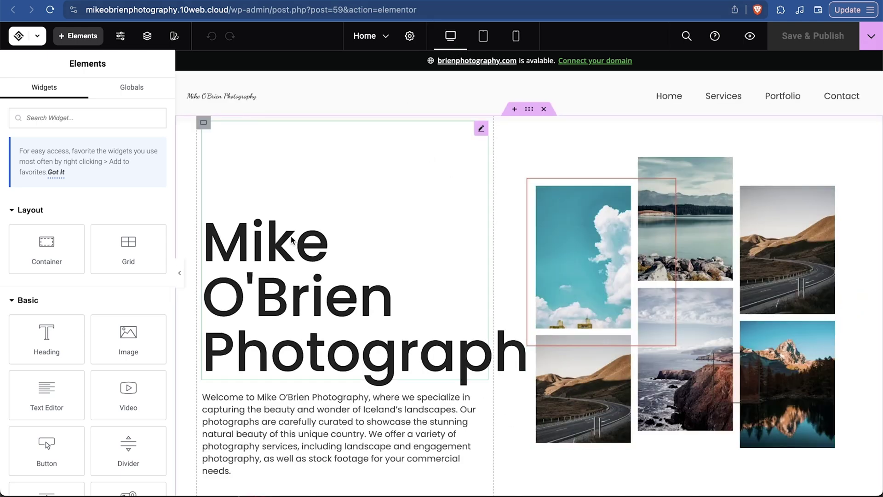
Inspect the hero container's Style > Background settings
left_click(529, 110)
scroll(728, 307, "down", 5)
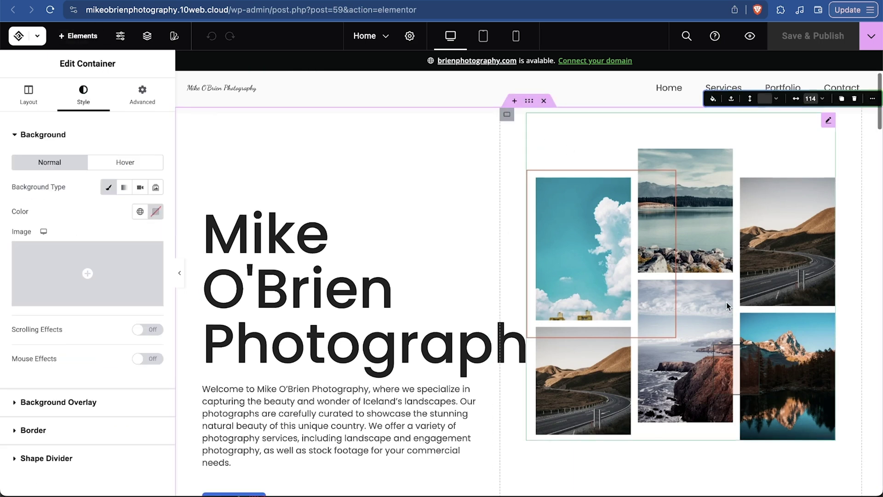
scroll(728, 307, "down", 5)
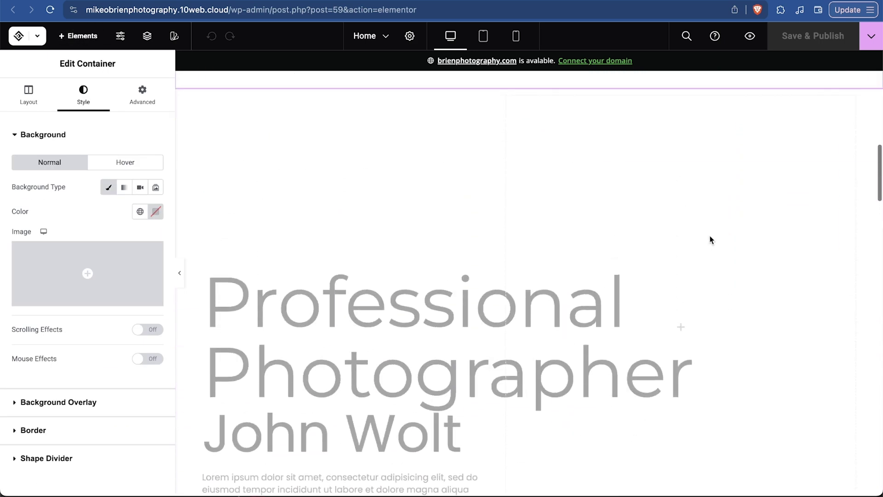
scroll(531, 197, "down", 7)
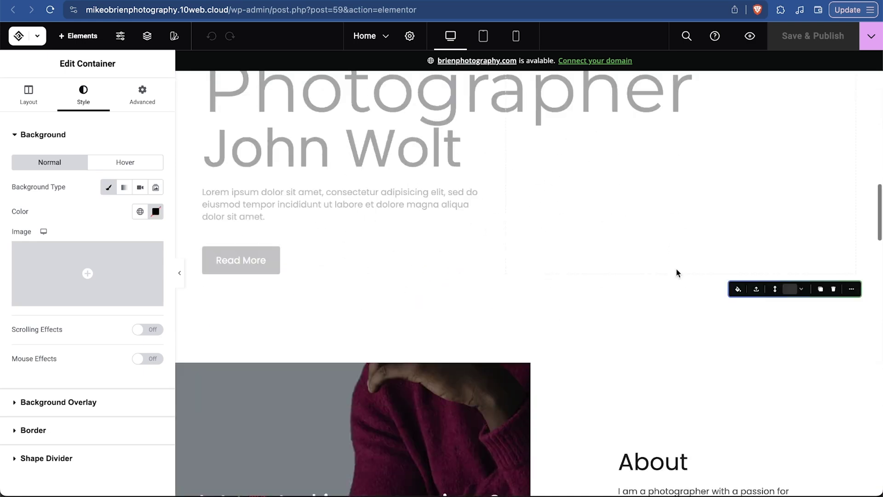
scroll(599, 285, "up", 2)
scroll(405, 267, "up", 3)
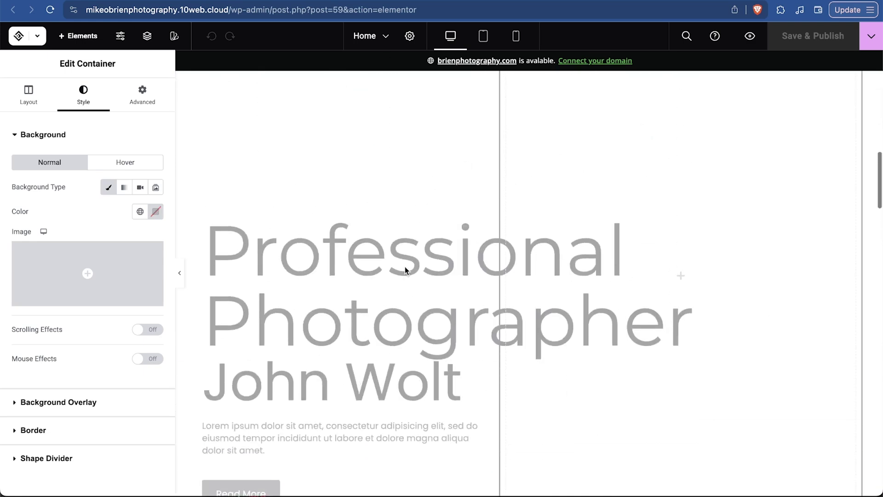
scroll(437, 297, "down", 10)
scroll(437, 294, "up", 1)
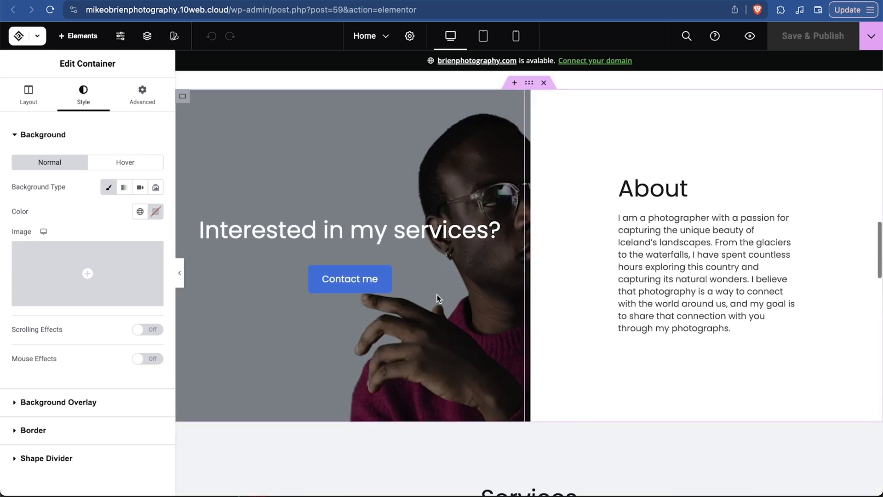
Inspect the container with the portrait background image
left_click(529, 106)
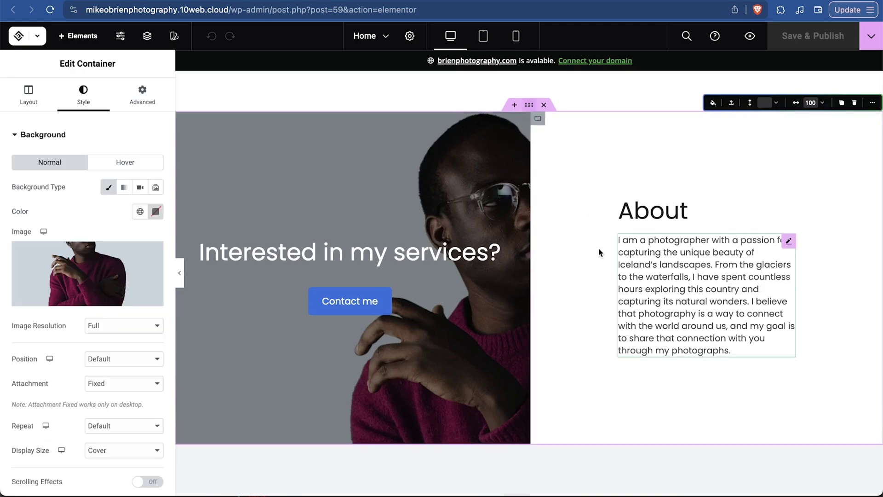
scroll(607, 256, "down", 8)
scroll(607, 256, "up", 1)
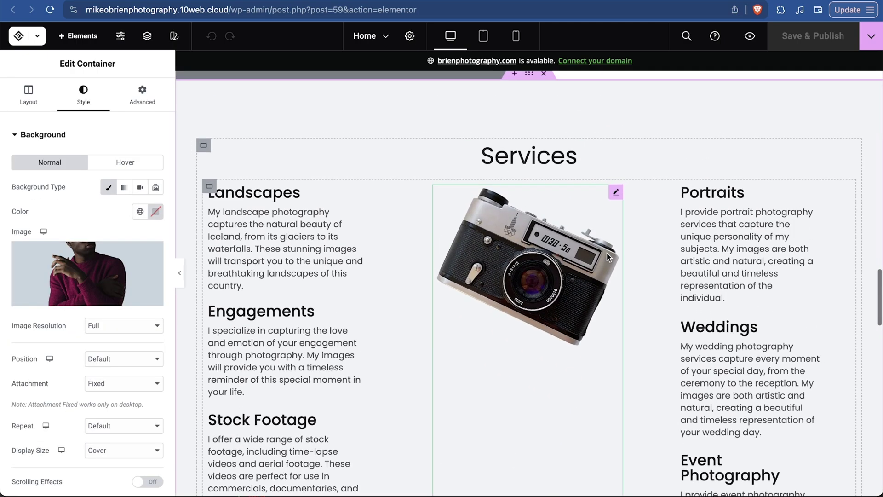
scroll(607, 257, "down", 6)
scroll(607, 256, "down", 3)
scroll(606, 257, "up", 20)
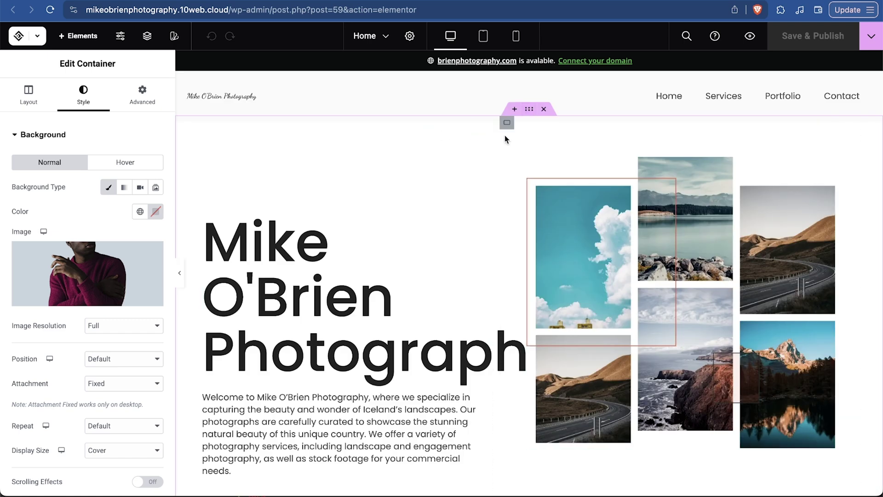
Check the hero's right and left columns and heading, then select the photo collage image
left_click(507, 123)
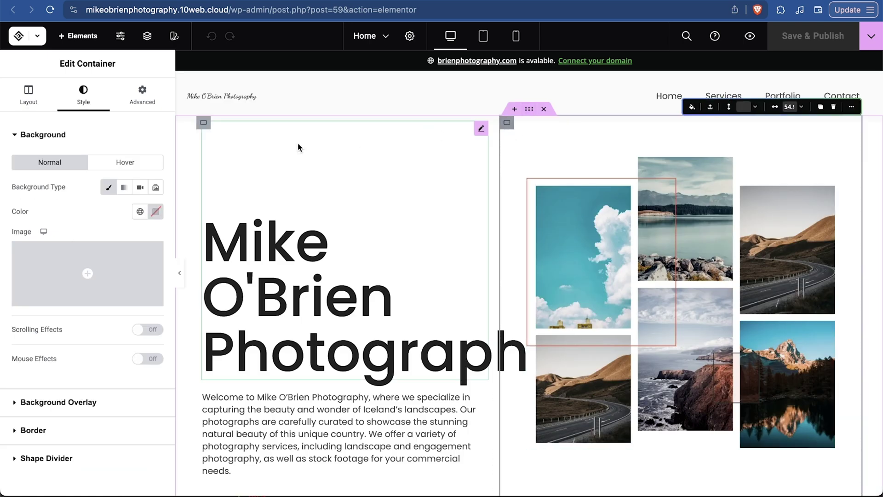
left_click(203, 123)
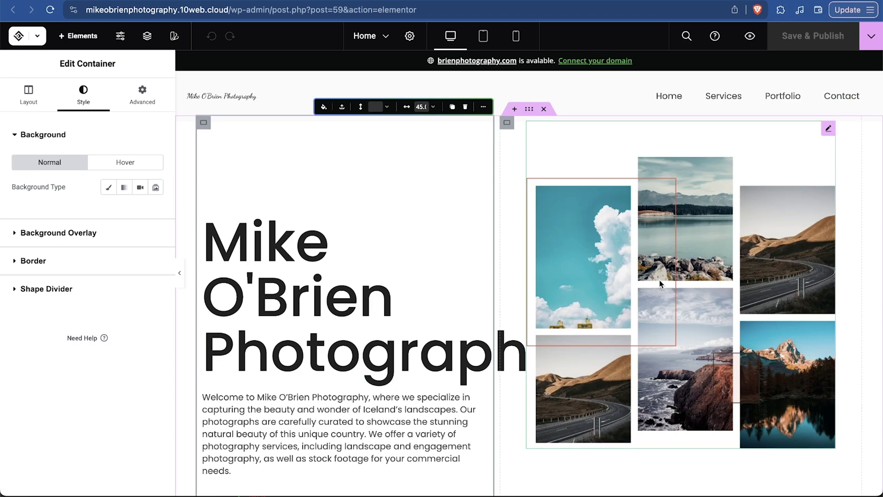
scroll(553, 222, "down", 10)
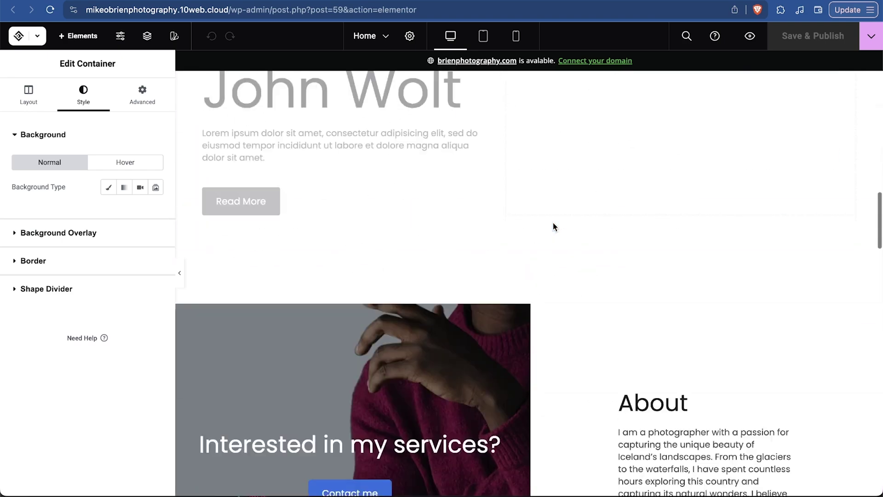
scroll(540, 241, "down", 10)
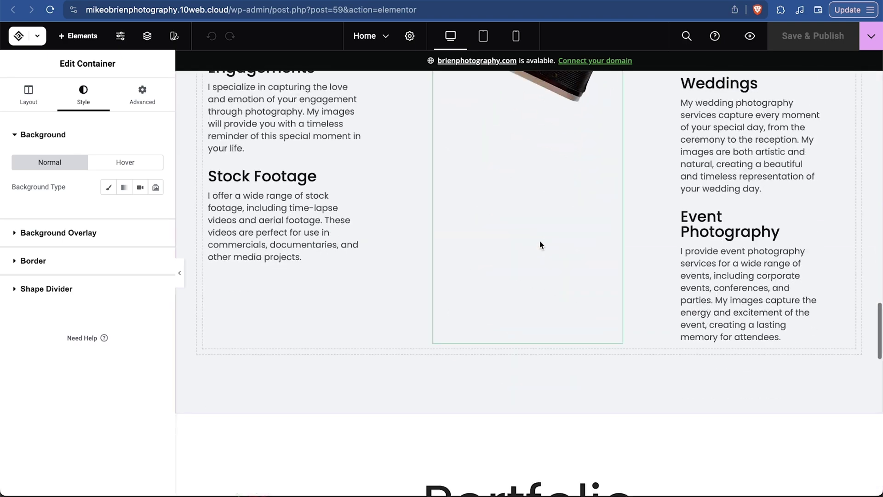
scroll(742, 248, "down", 5)
scroll(742, 246, "up", 20)
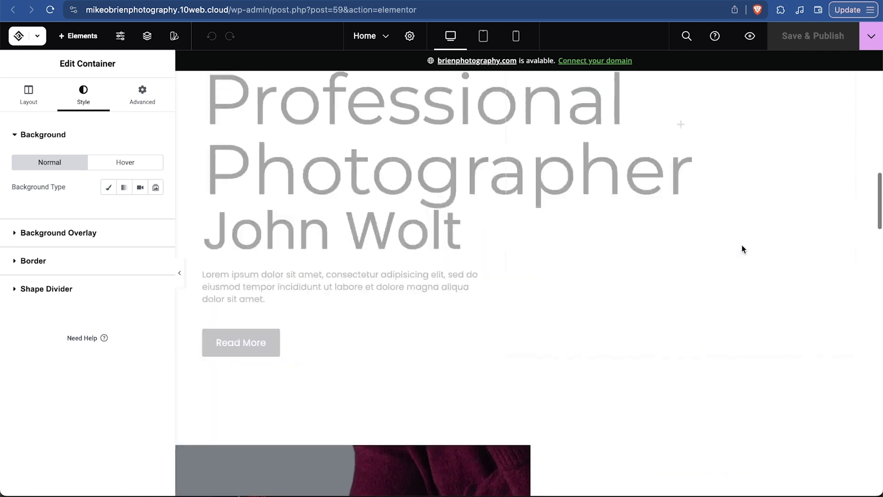
left_click(524, 342)
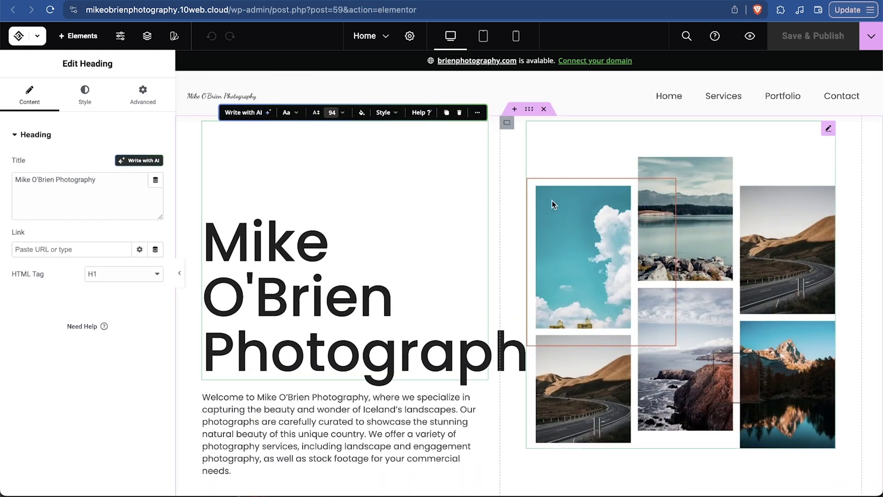
left_click(601, 201)
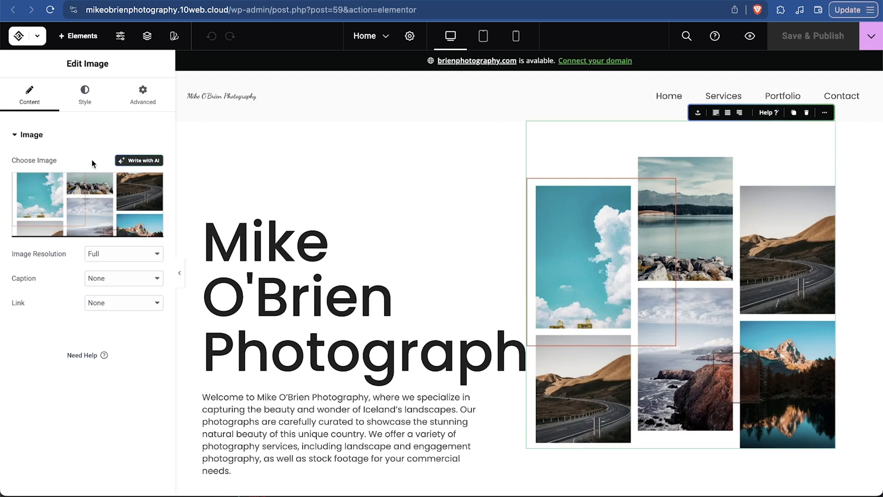
Upload PXL_20240304_113619114.RAW-01.COVER.jpg and insert it as the hero image
mouse_move(62, 230)
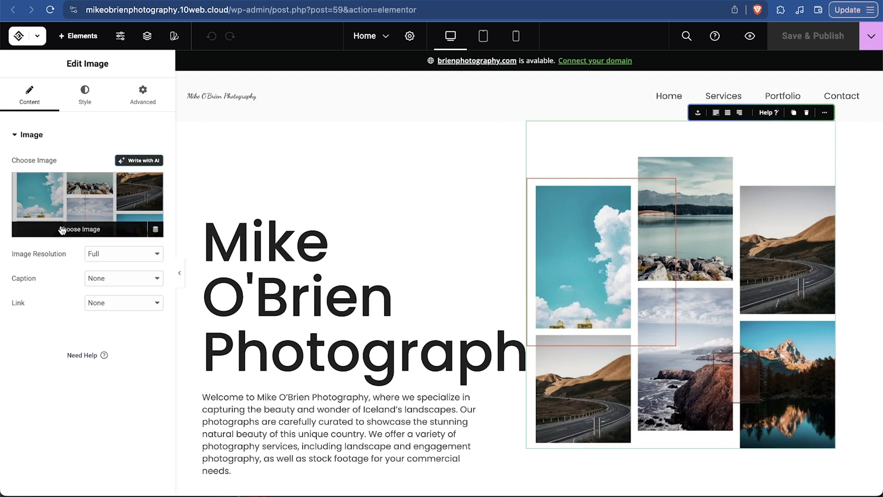
left_click(92, 228)
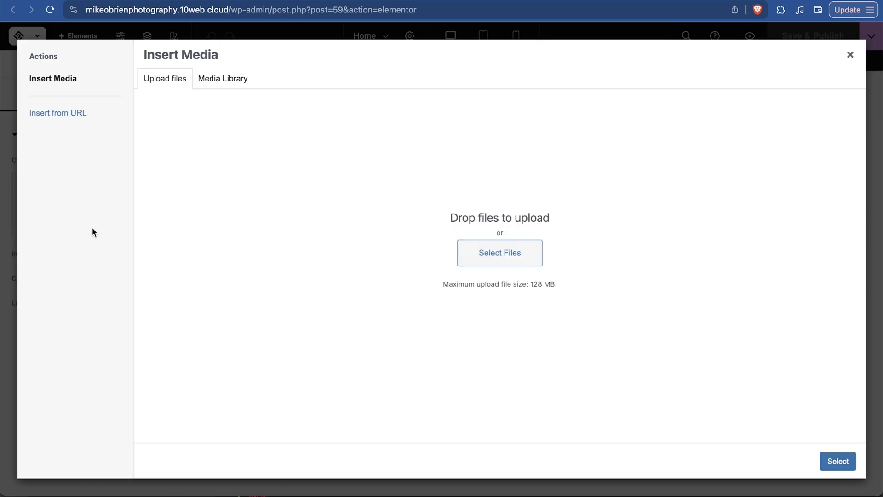
left_click(493, 252)
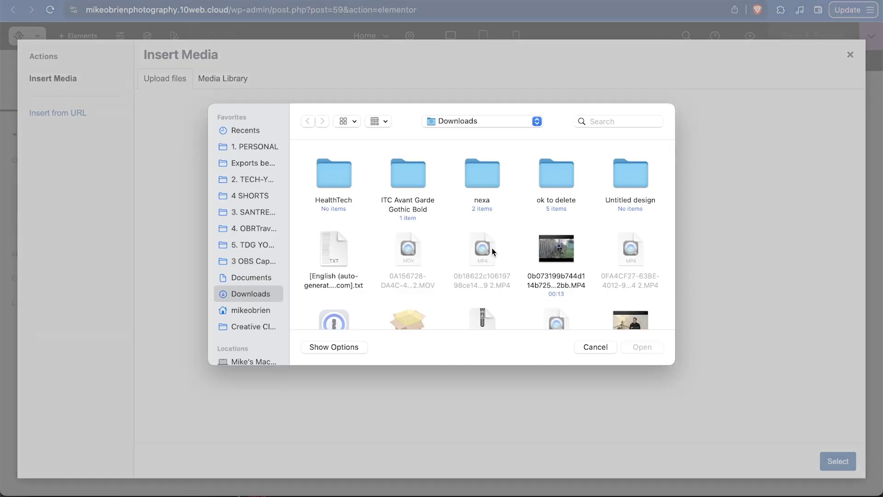
double_click(493, 247)
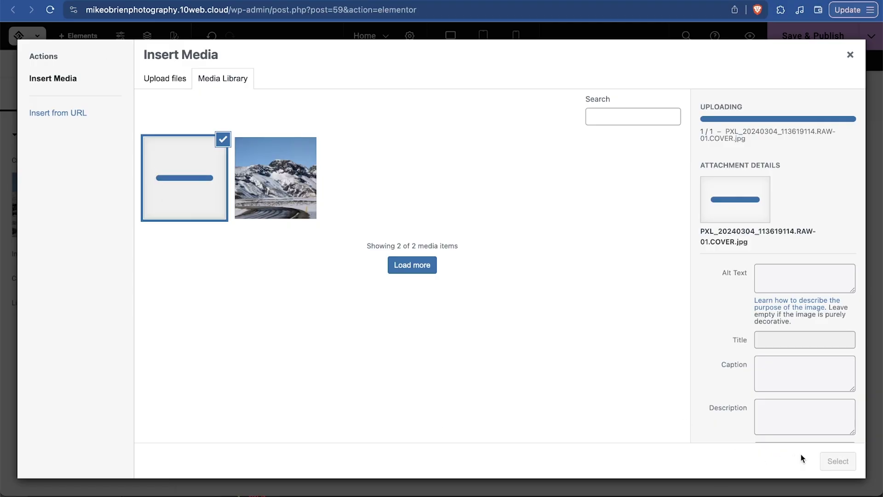
left_click(842, 460)
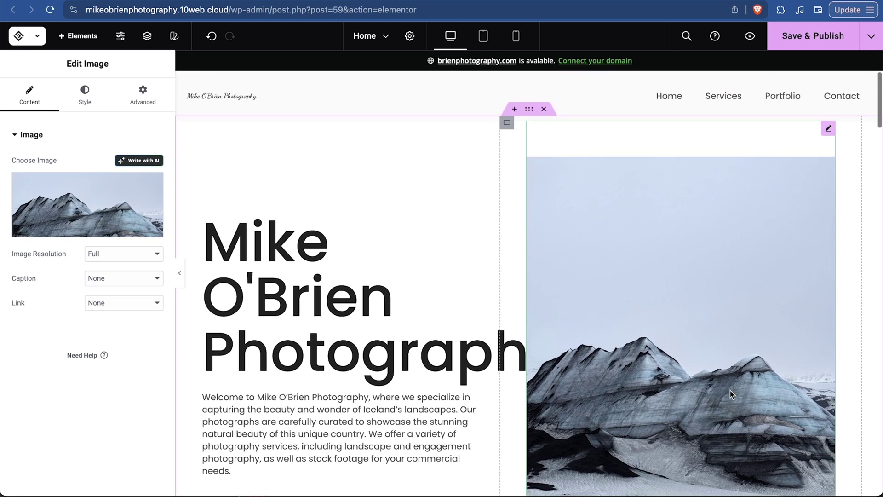
scroll(730, 390, "down", 1)
left_click(294, 244)
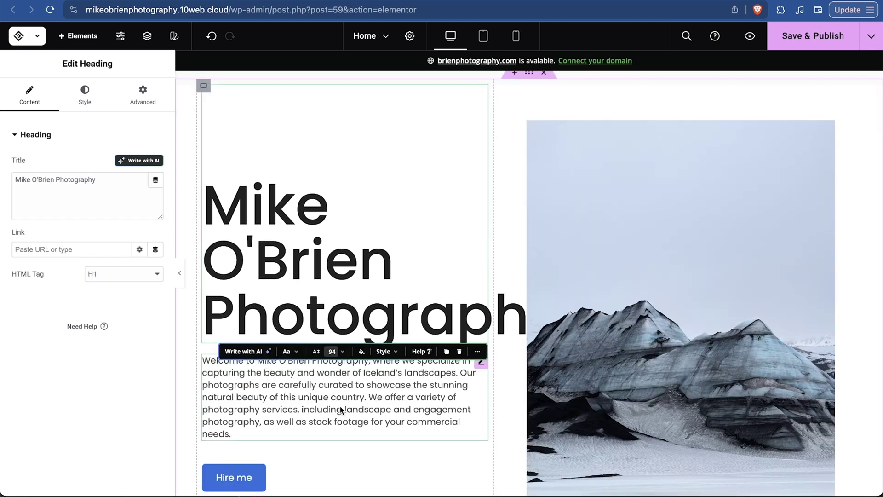
Inspect the hero heading text and the welcome paragraph in the side text editor
left_click(353, 352)
left_click(352, 352)
triple_click(353, 352)
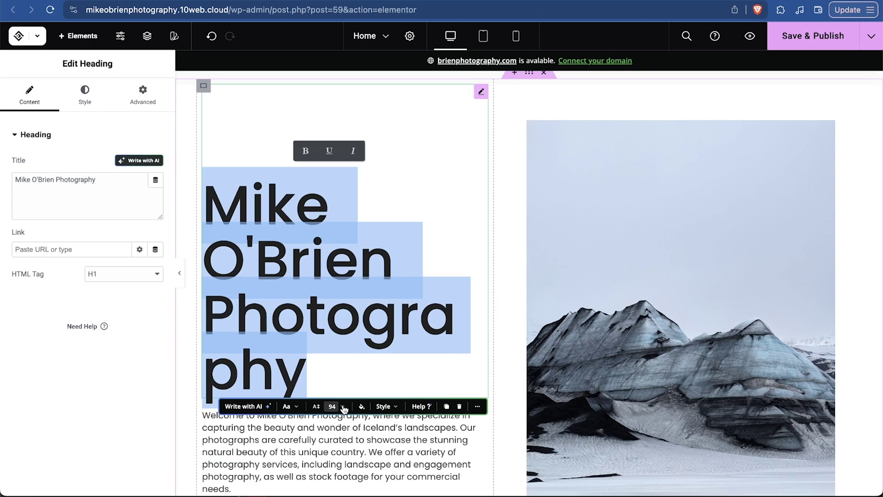
left_click(352, 352)
left_click(385, 315)
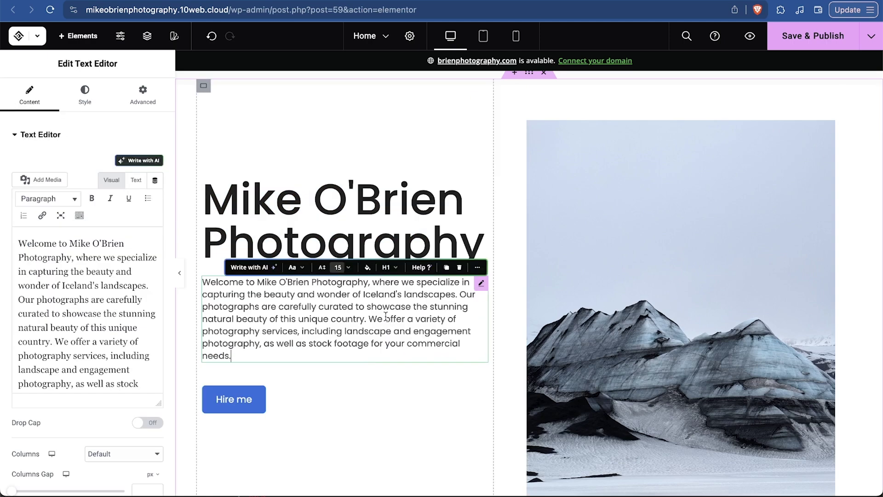
left_click(54, 313)
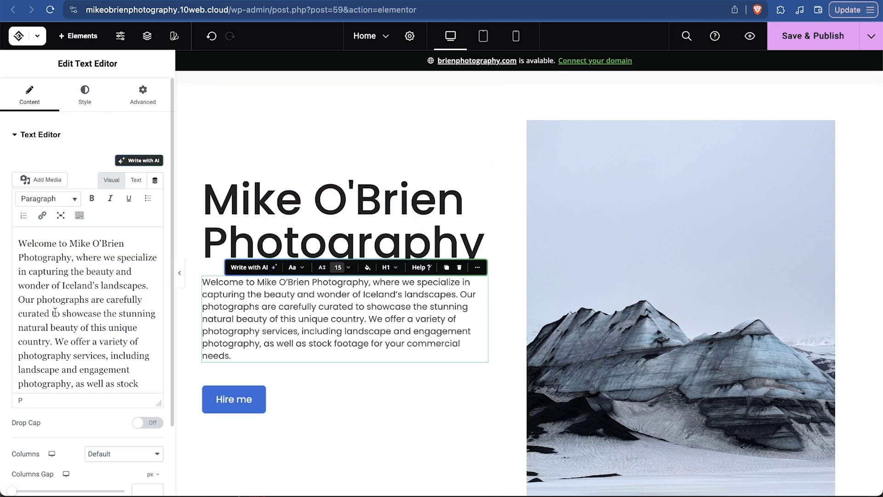
scroll(310, 333, "down", 3)
Inspect the Hire me button's link options and dynamic tags
left_click(233, 291)
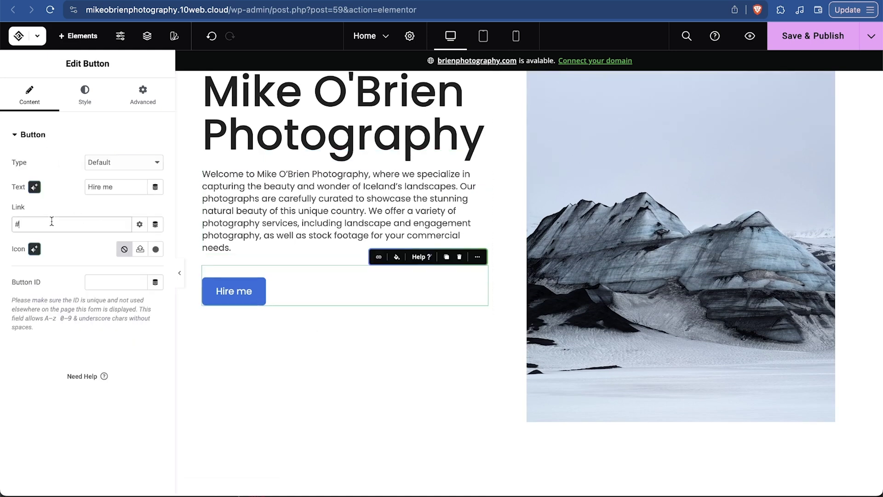
mouse_move(1, 224)
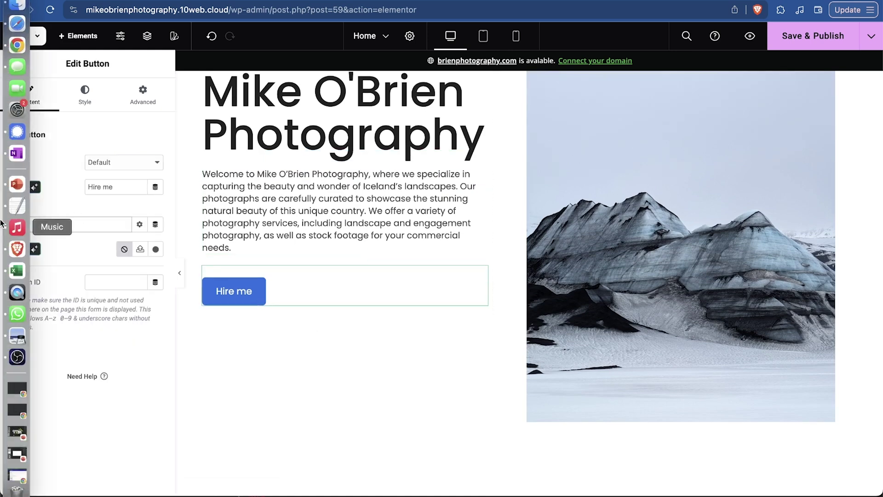
left_click(139, 225)
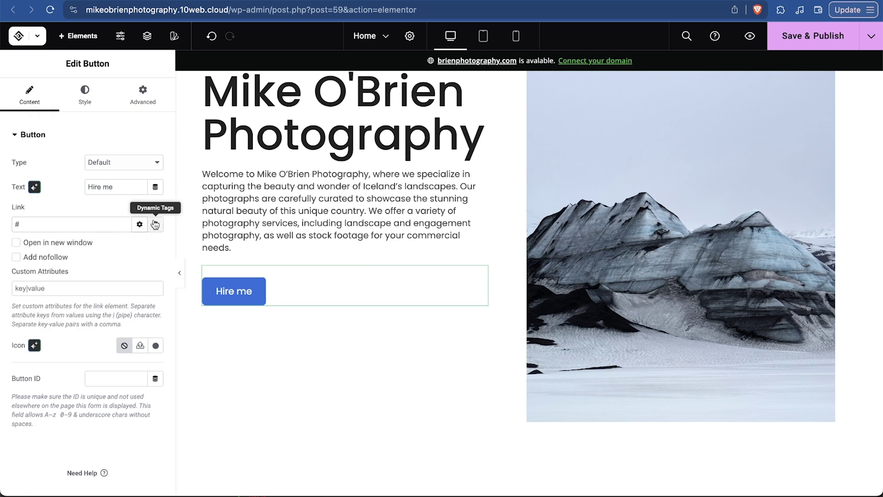
left_click(155, 224)
left_click(117, 211)
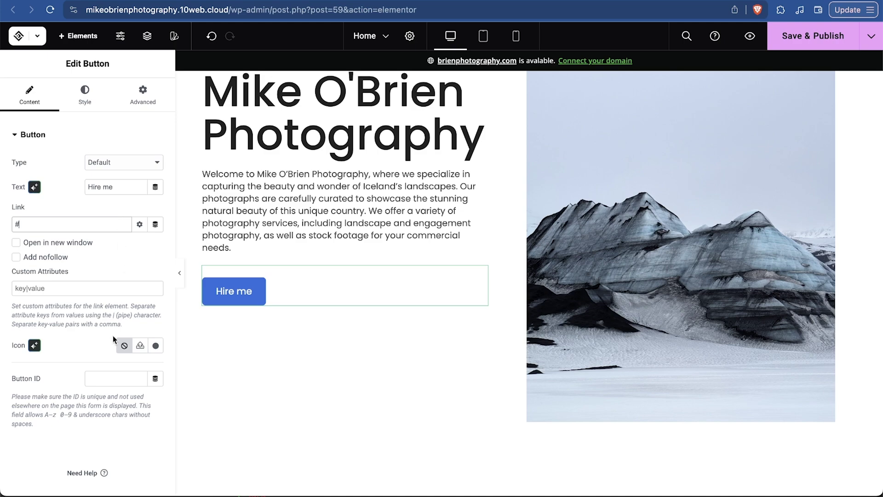
scroll(387, 248, "up", 2)
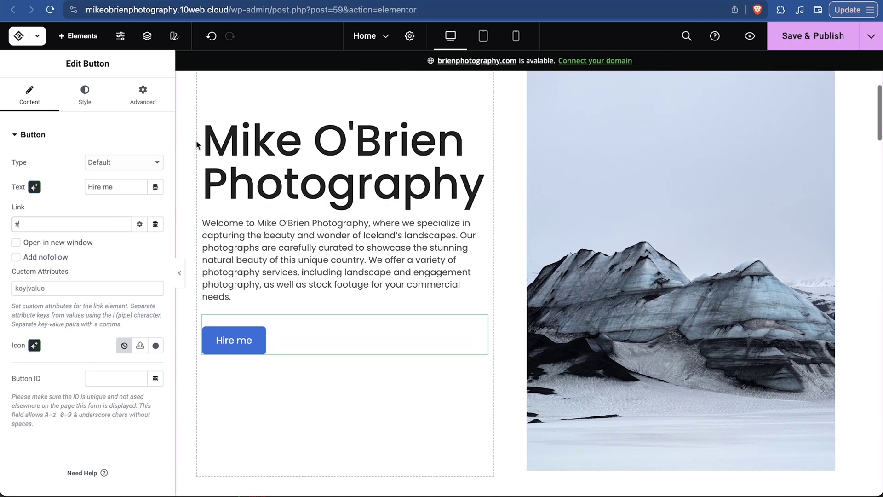
scroll(506, 319, "down", 10)
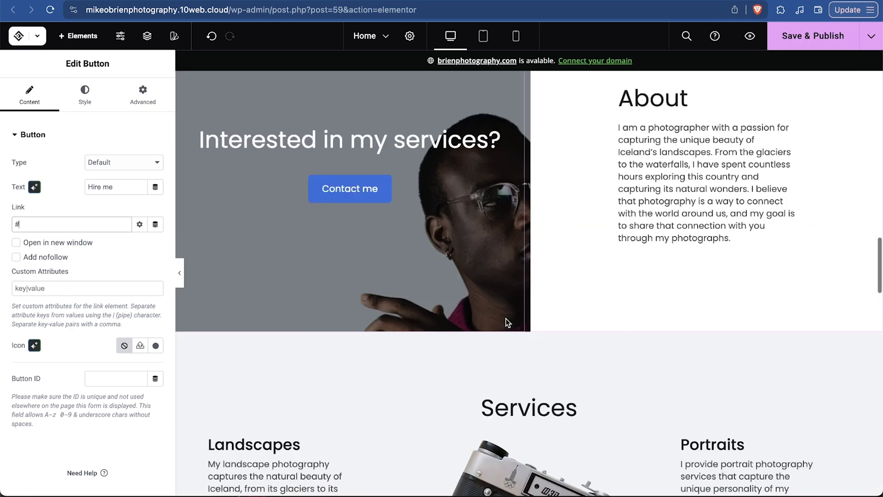
scroll(506, 322, "up", 3)
Select the 'Interested in my services?' container holding the background image
left_click(216, 85)
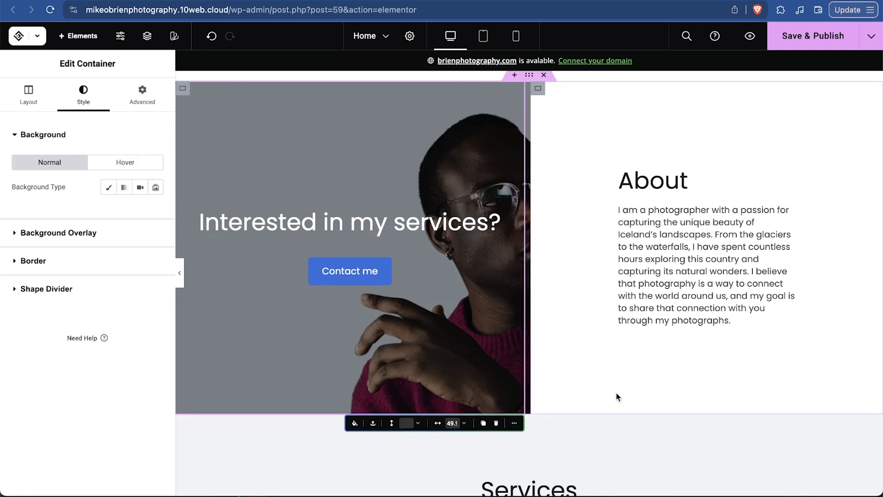
scroll(468, 288, "up", 1)
scroll(468, 285, "down", 2)
scroll(641, 342, "up", 4)
scroll(641, 342, "down", 1)
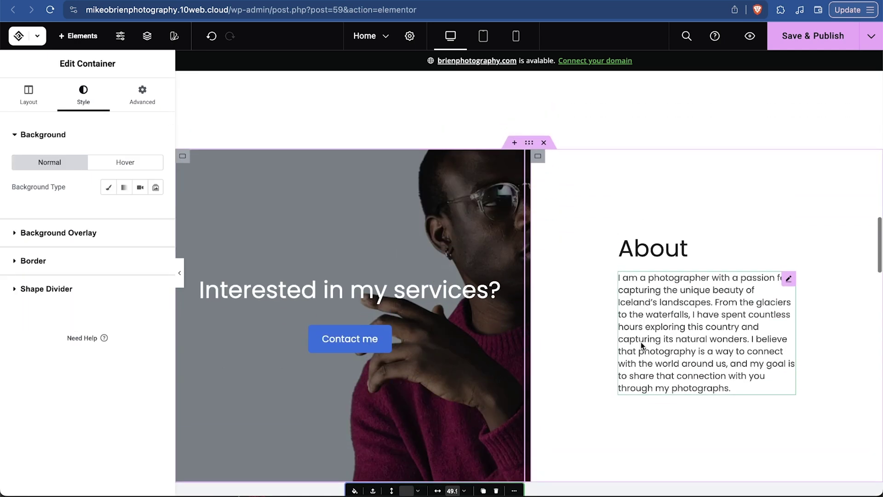
left_click(530, 144)
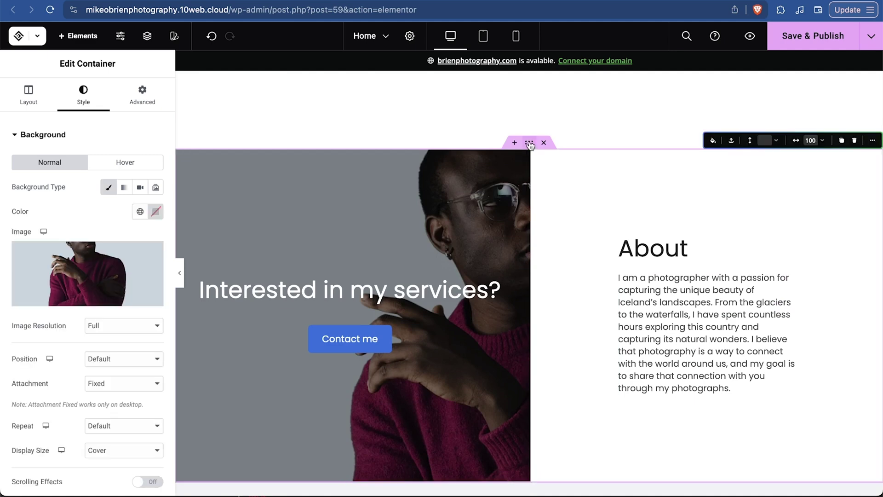
Replace its background with the snowy mountain photo from the Media Library
left_click(59, 299)
left_click(275, 198)
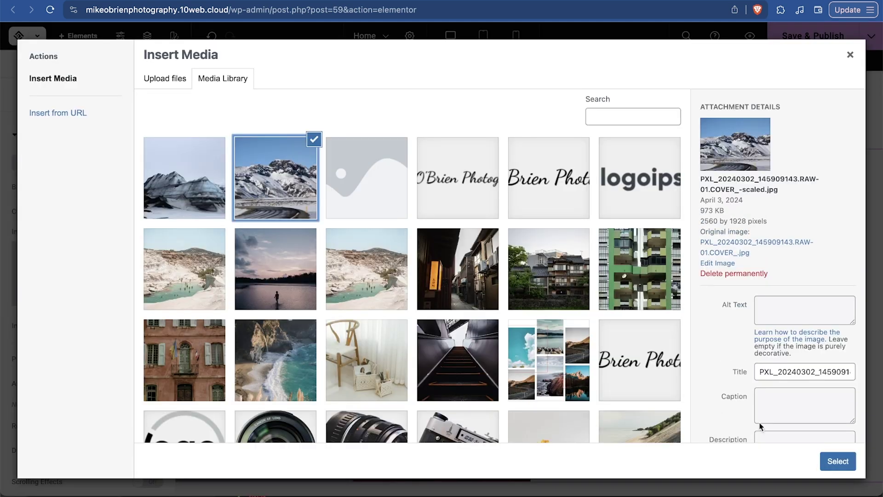
left_click(853, 464)
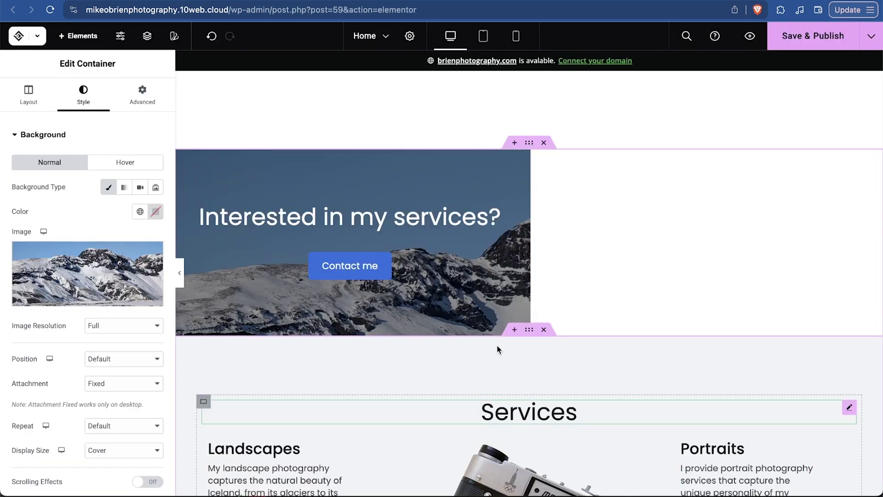
scroll(490, 328, "down", 3)
scroll(489, 327, "up", 7)
scroll(489, 327, "down", 3)
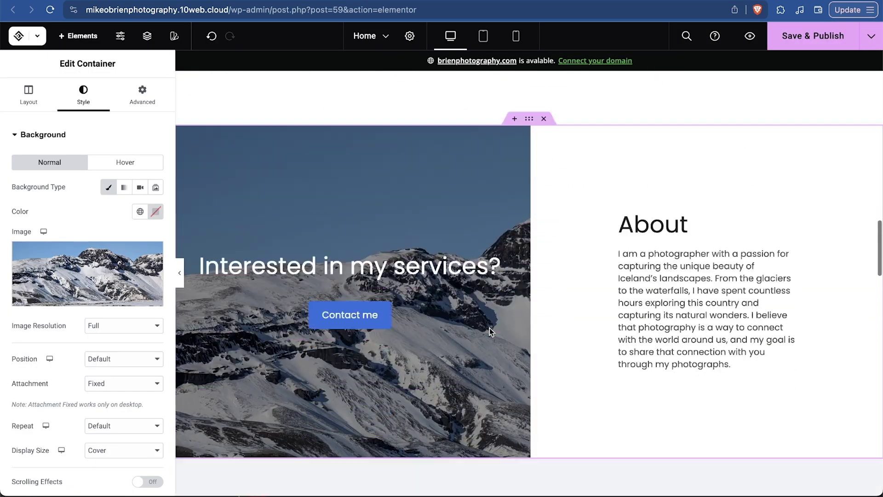
scroll(490, 327, "up", 2)
scroll(489, 328, "up", 5)
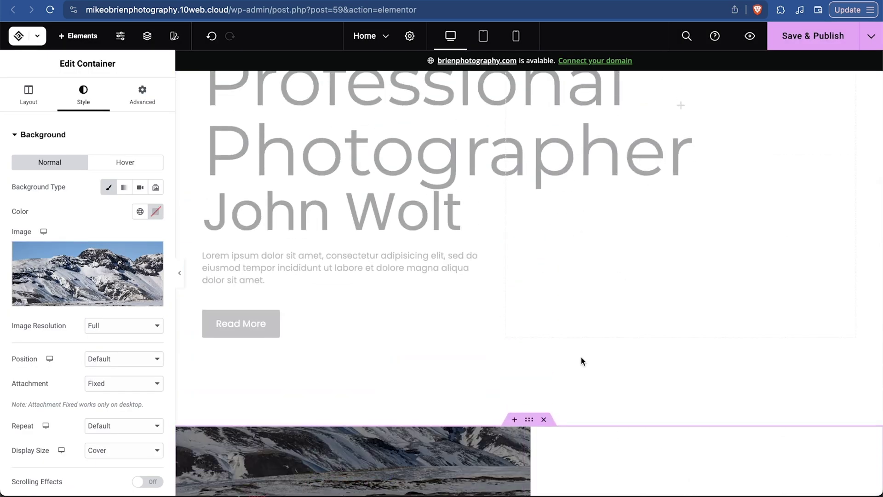
scroll(581, 360, "down", 9)
scroll(581, 360, "up", 1)
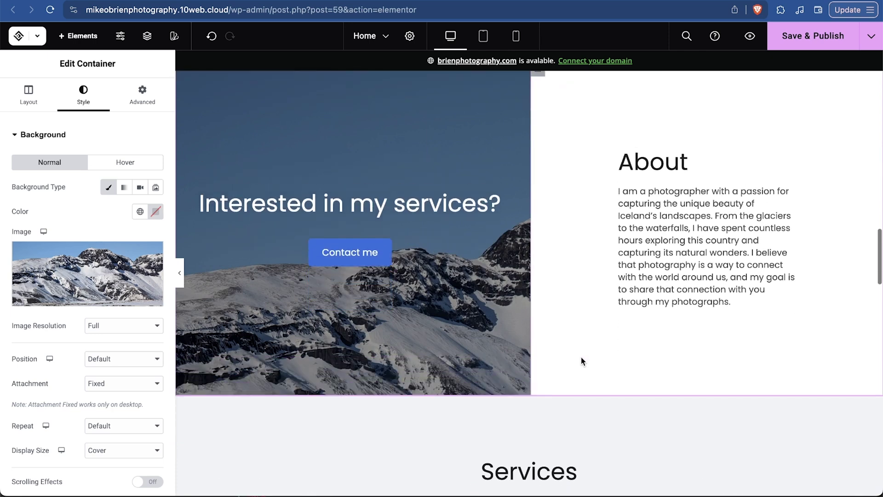
scroll(99, 358, "down", 5)
Lower the Background Overlay opacity from 0.4 to 0.06
left_click(60, 355)
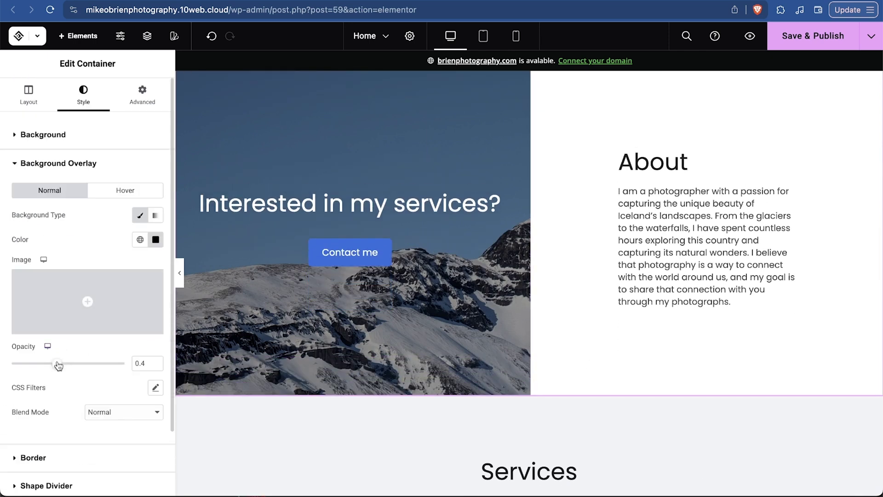
left_click_drag(58, 365, 19, 364)
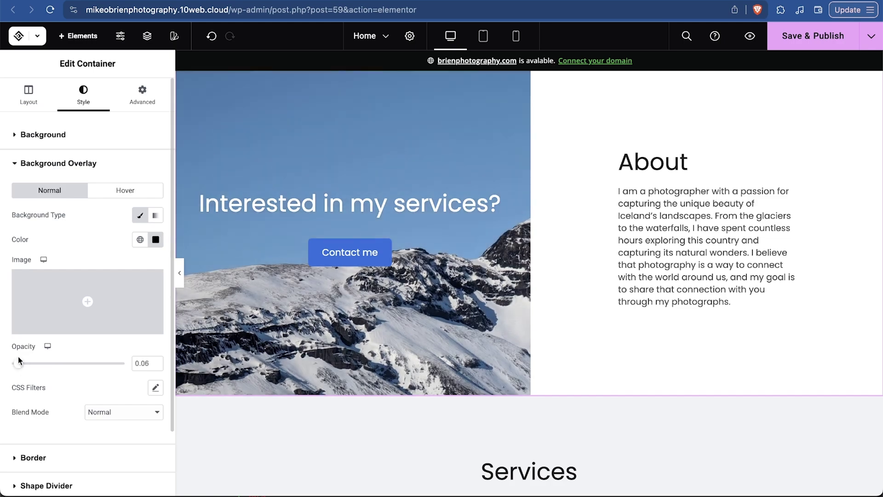
scroll(529, 319, "up", 3)
scroll(528, 319, "down", 8)
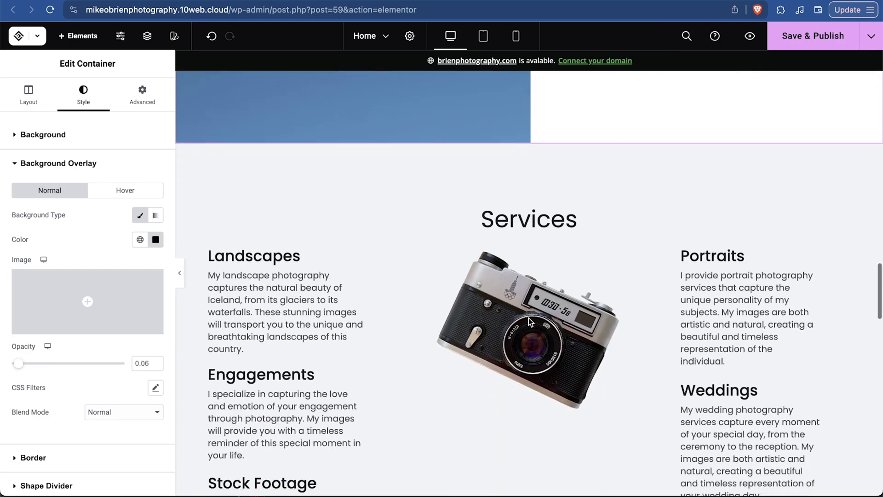
scroll(529, 318, "up", 2)
scroll(528, 318, "down", 3)
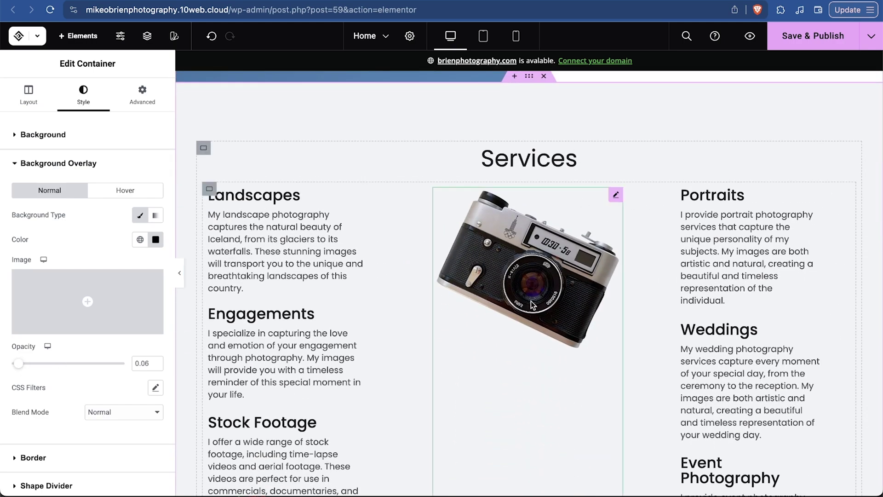
Inspect the Services camera image and the Event Photography description text
left_click(531, 305)
scroll(659, 266, "down", 5)
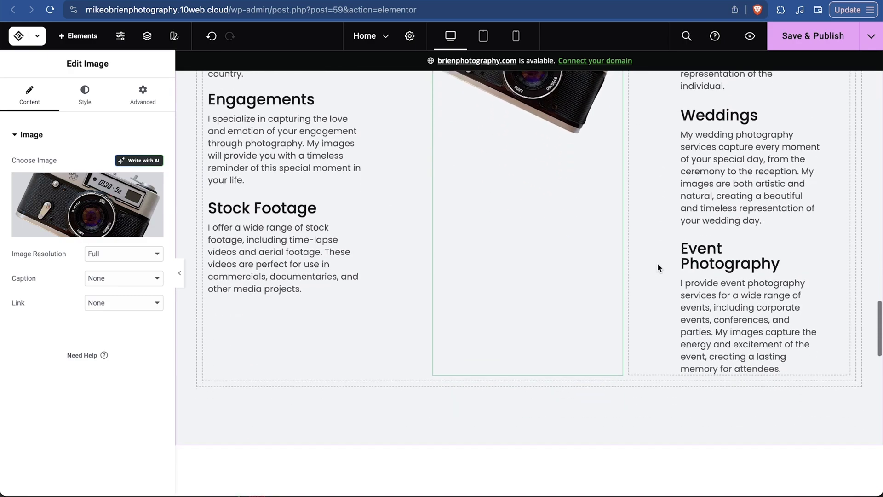
scroll(659, 266, "down", 5)
scroll(658, 266, "up", 3)
left_click(688, 253)
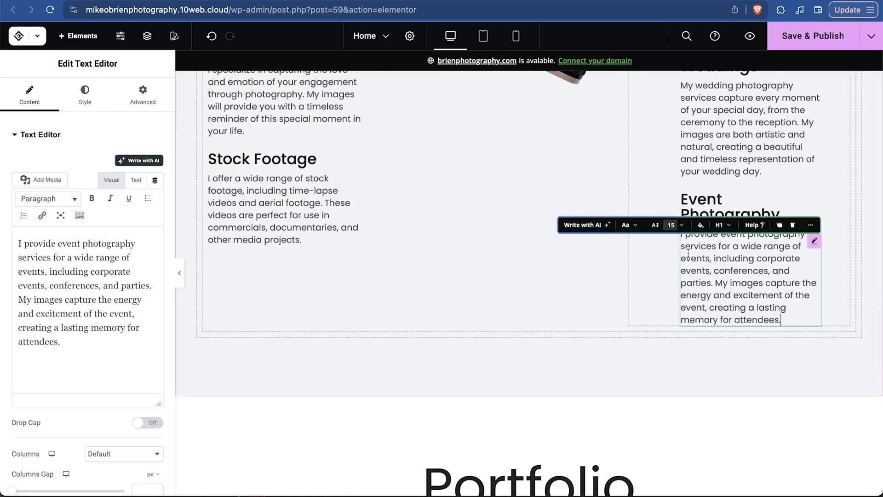
scroll(689, 253, "up", 3)
scroll(688, 253, "down", 10)
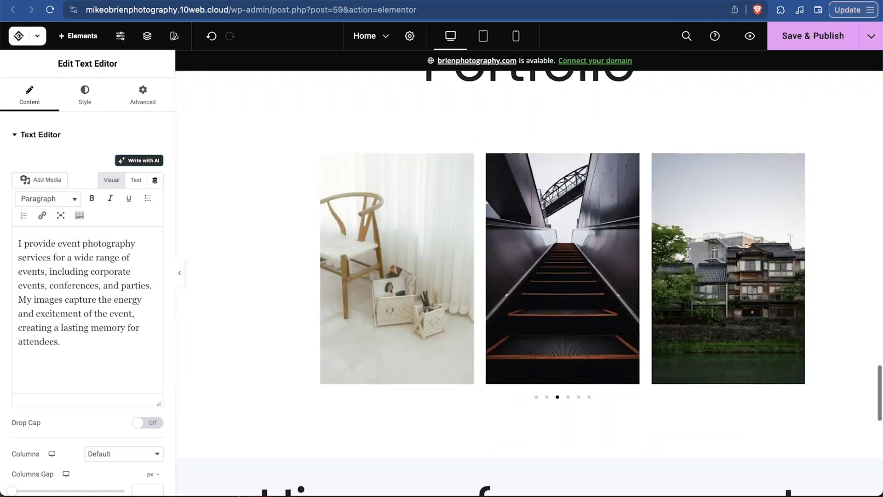
scroll(501, 235, "up", 1)
Replace the Portfolio carousel's old images with 12 uploaded Iceland photos captioned 'Icy'
left_click(501, 235)
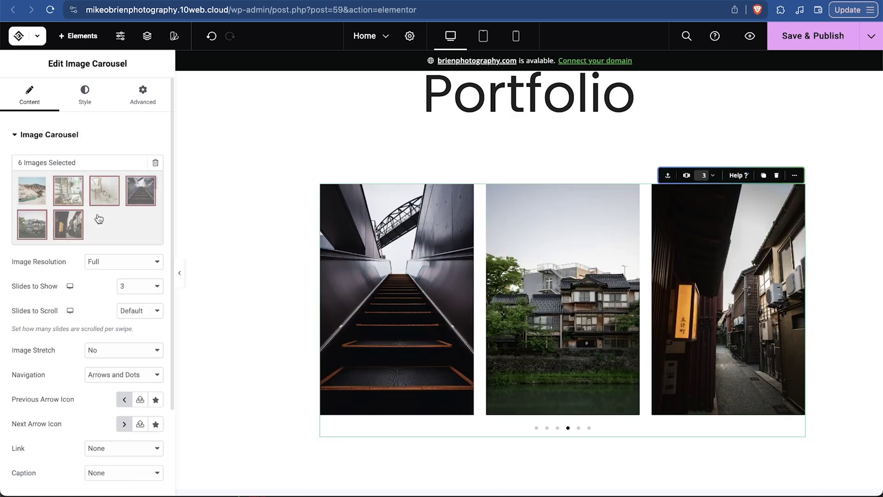
left_click(153, 186)
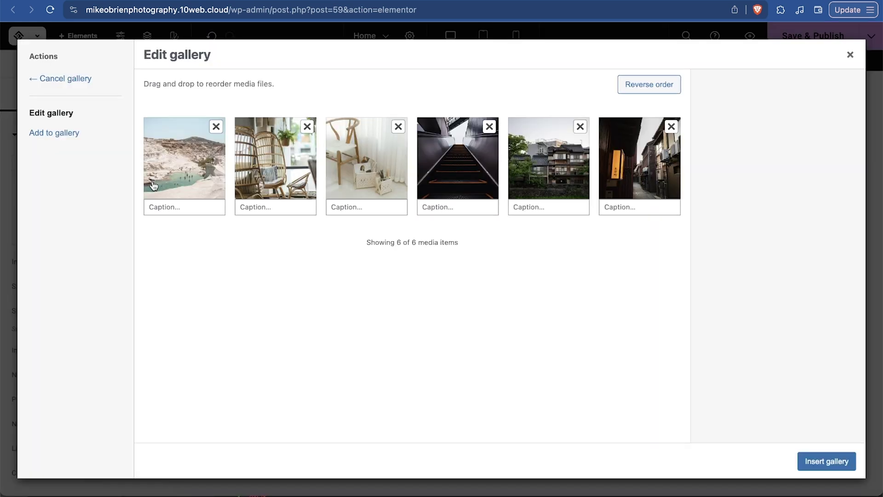
left_click(214, 127)
left_click(215, 127)
left_click(215, 128)
left_click(215, 128)
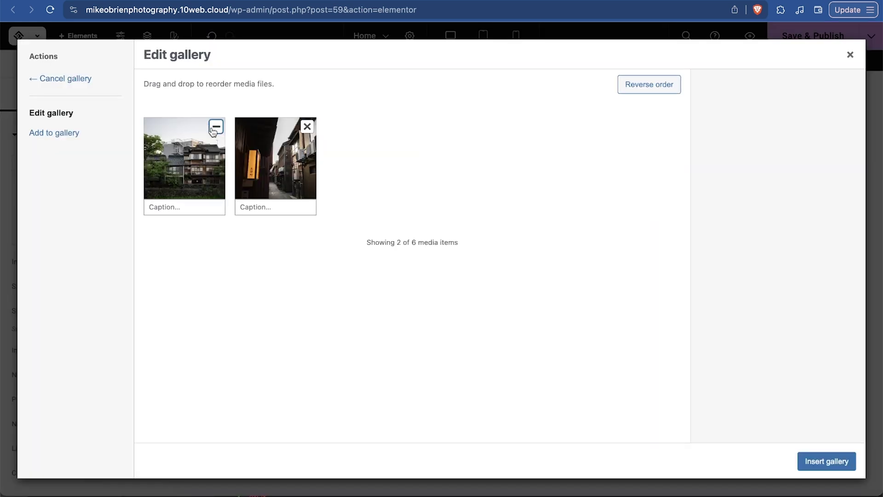
left_click(215, 128)
left_click(215, 128)
left_click(378, 264)
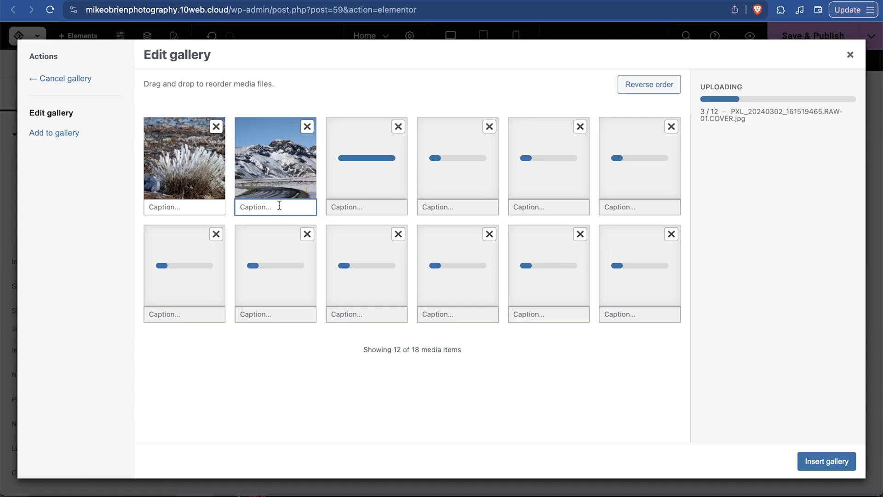
type("Icy mountain")
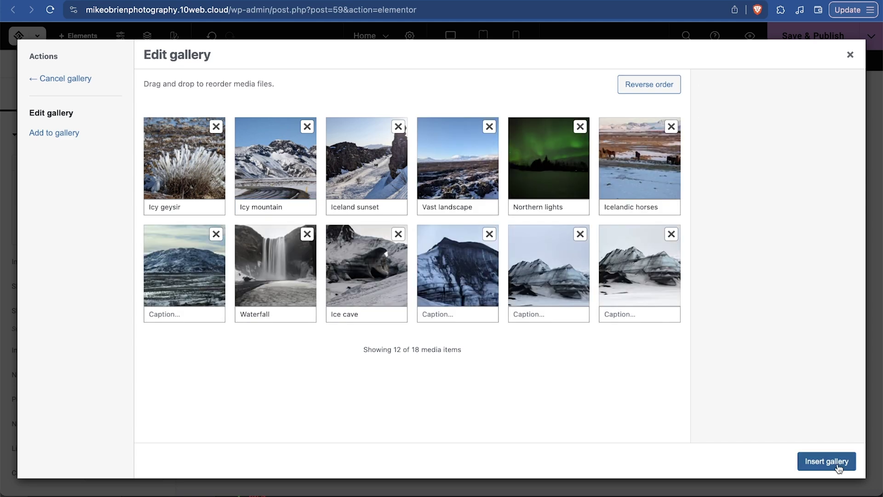
left_click(826, 462)
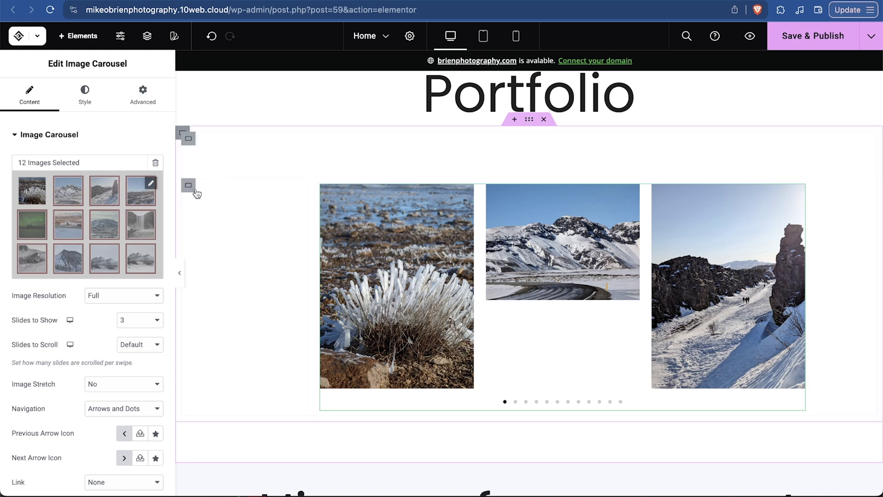
Narrow the empty left column so the carousel widens
left_click(193, 187)
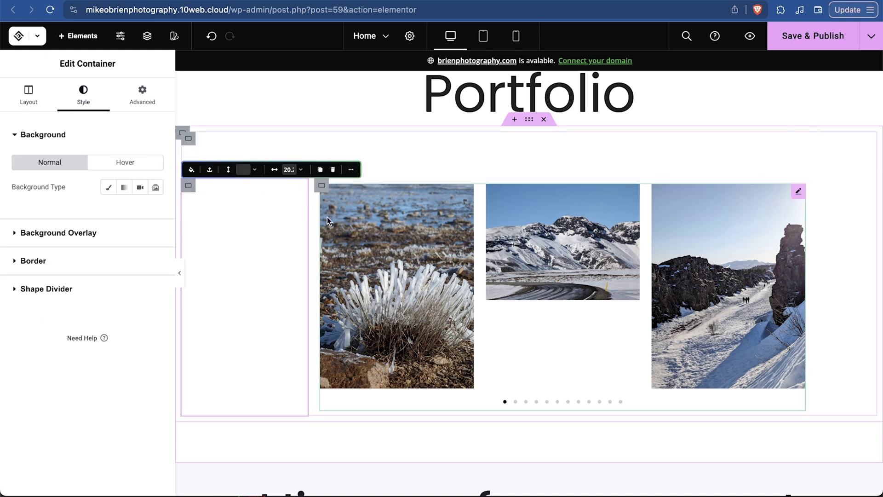
left_click_drag(308, 219, 239, 225)
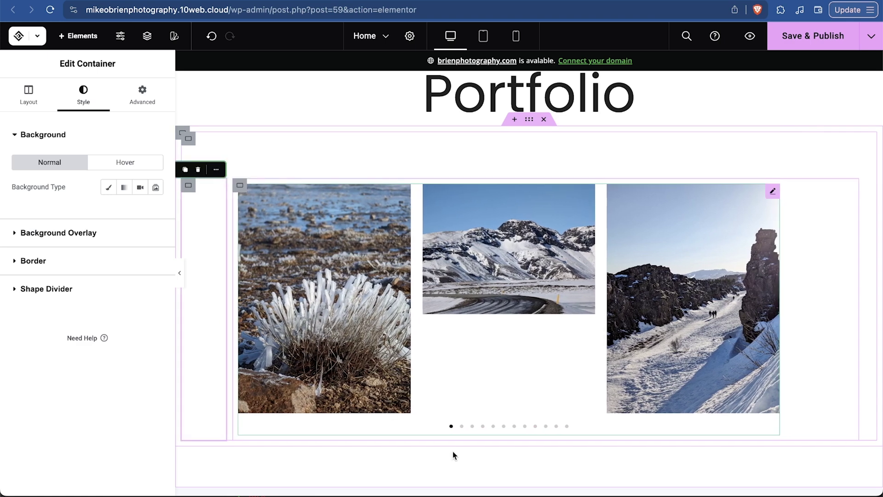
scroll(617, 329, "down", 2)
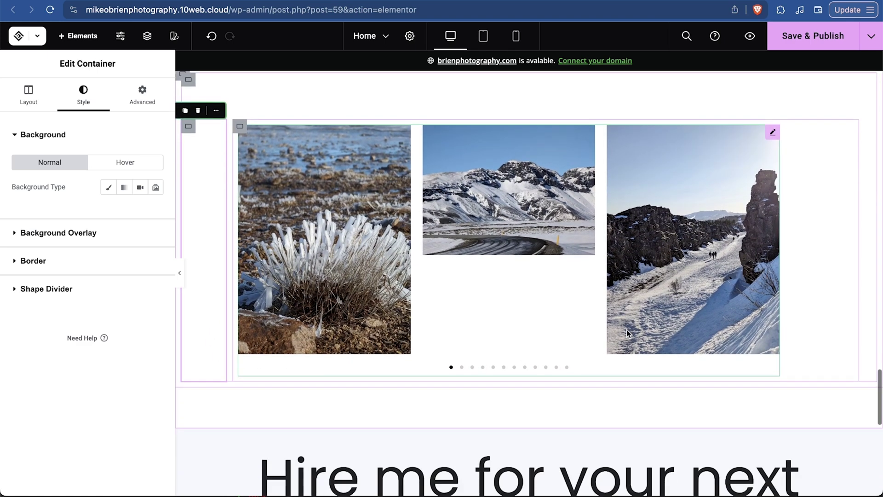
scroll(627, 330, "down", 15)
Save the page changes and open the footer template for editing
left_click(281, 309)
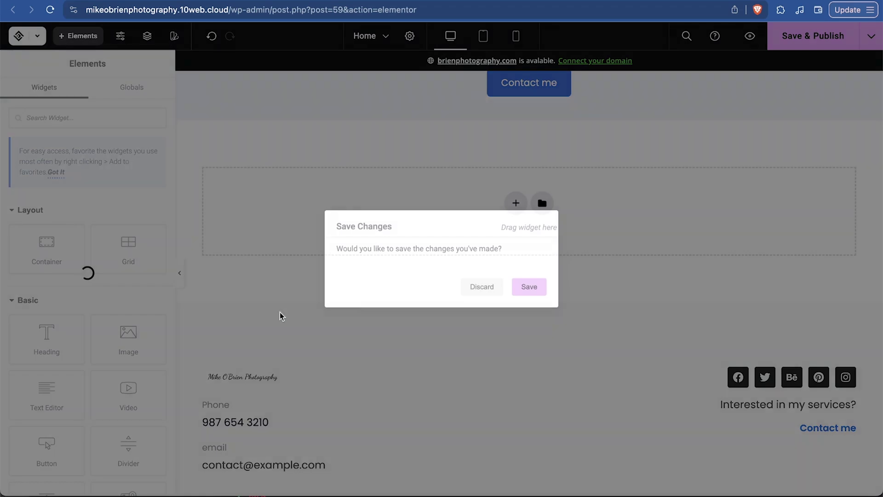
left_click(529, 286)
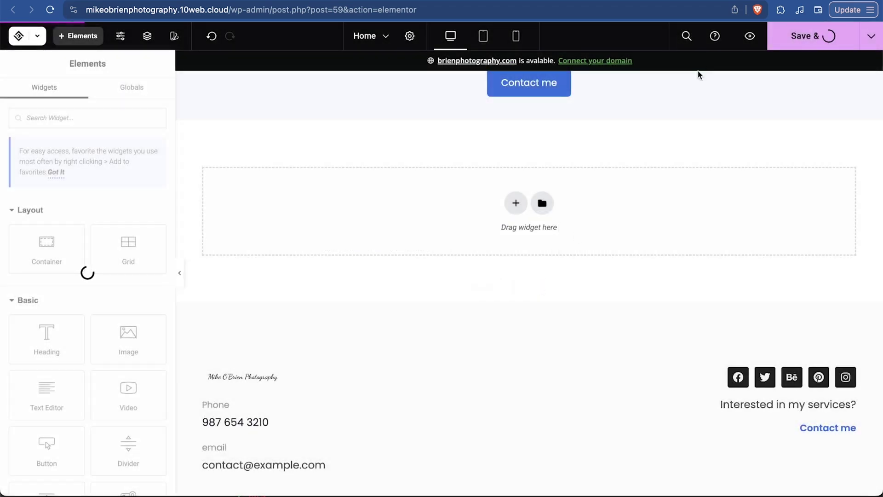
left_click(871, 38)
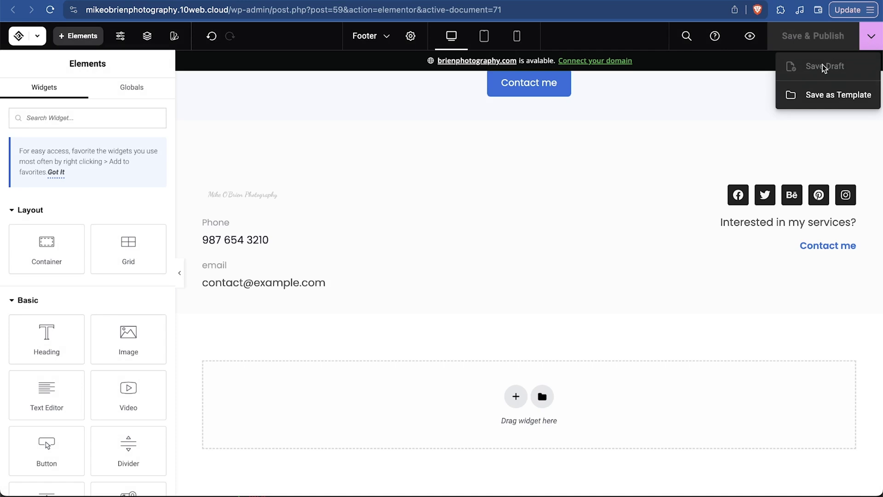
scroll(473, 292, "up", 2)
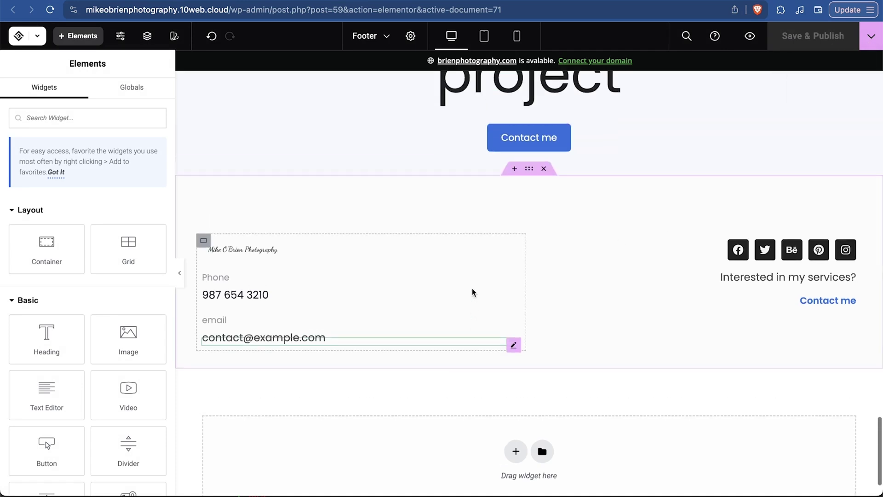
Paste a profile link into the footer's Twitter social icon
left_click(263, 297)
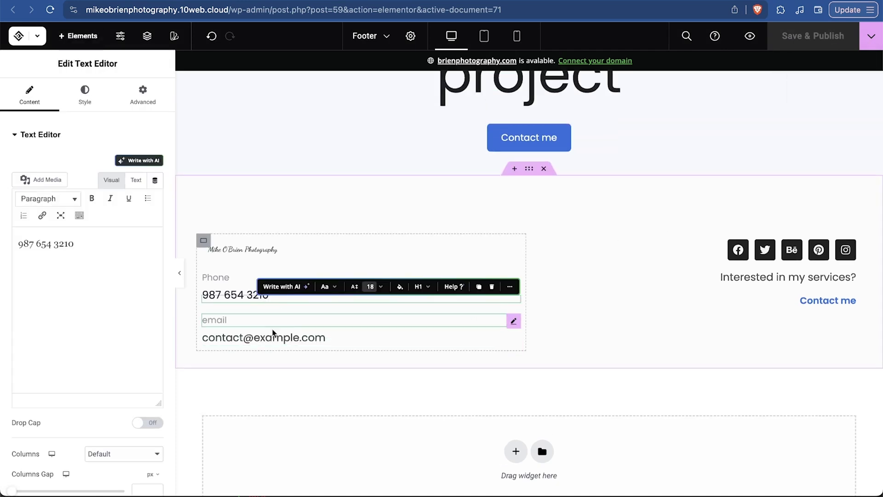
left_click(282, 340)
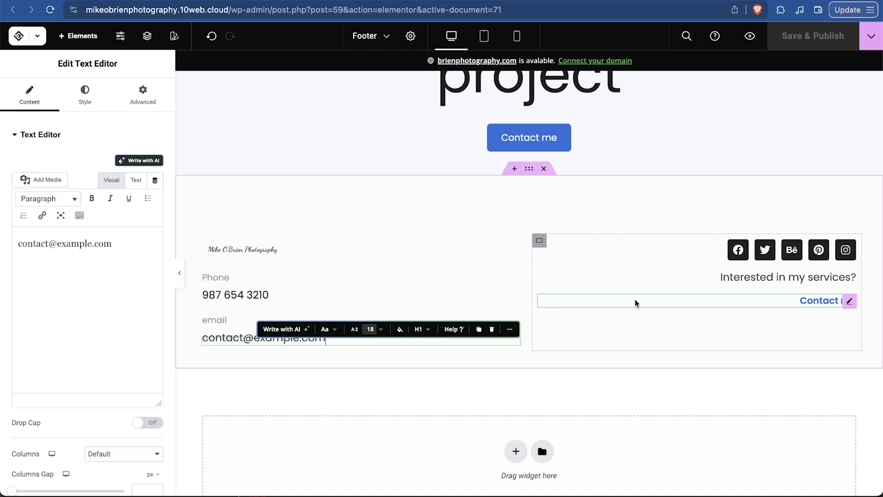
left_click(726, 256)
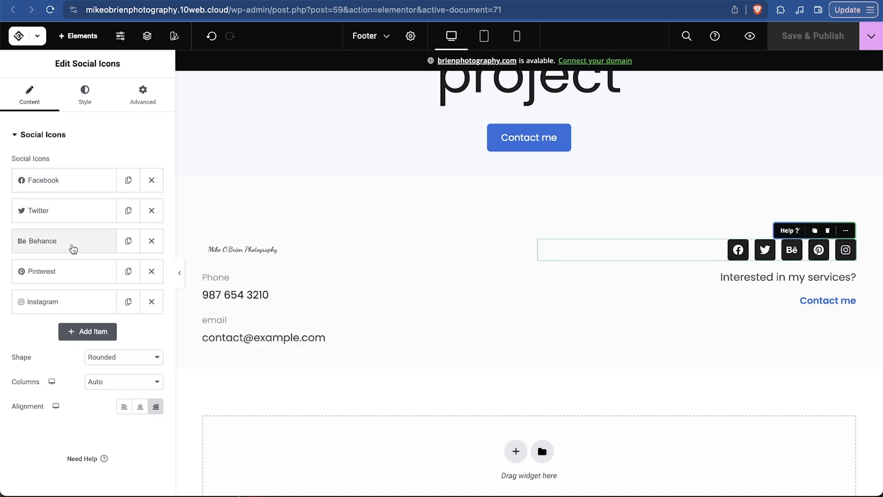
left_click(50, 186)
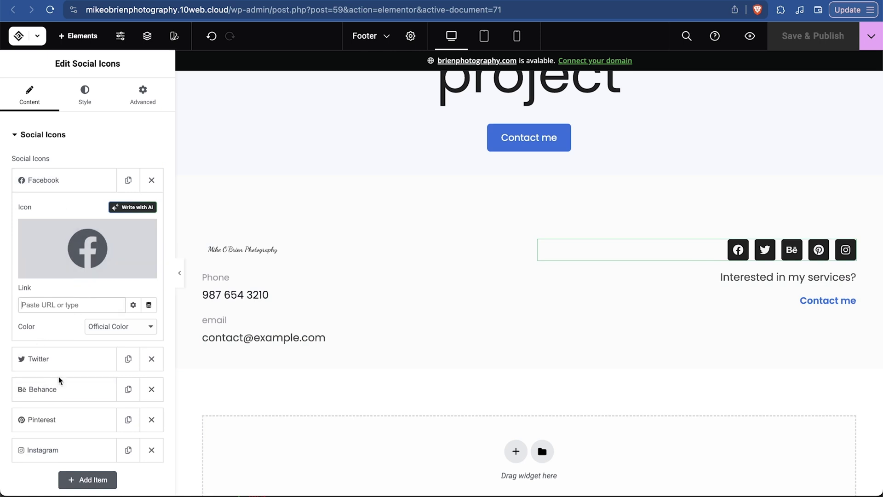
left_click(59, 363)
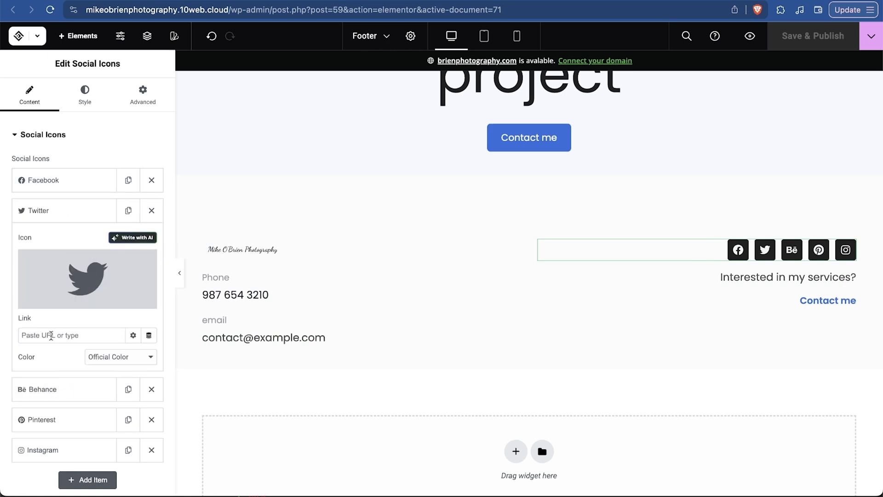
key("ctrl+v")
Save and publish the updated site
left_click(677, 304)
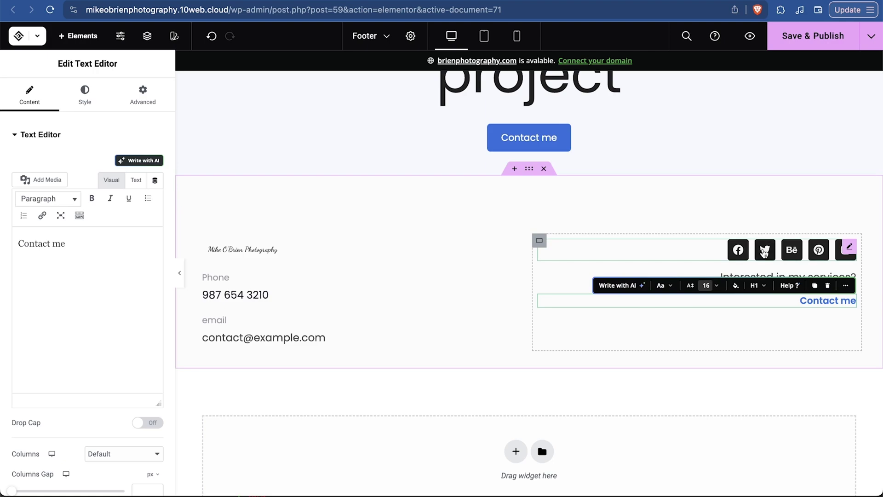
scroll(689, 367, "up", 15)
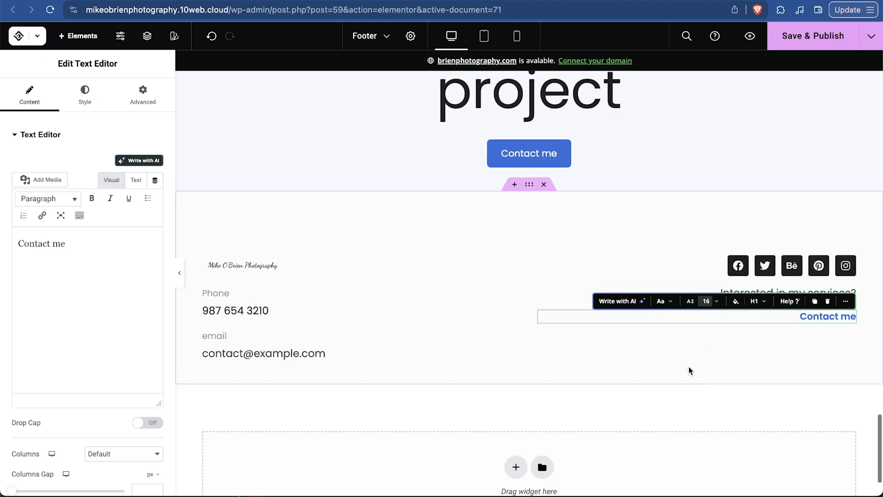
scroll(706, 247, "up", 10)
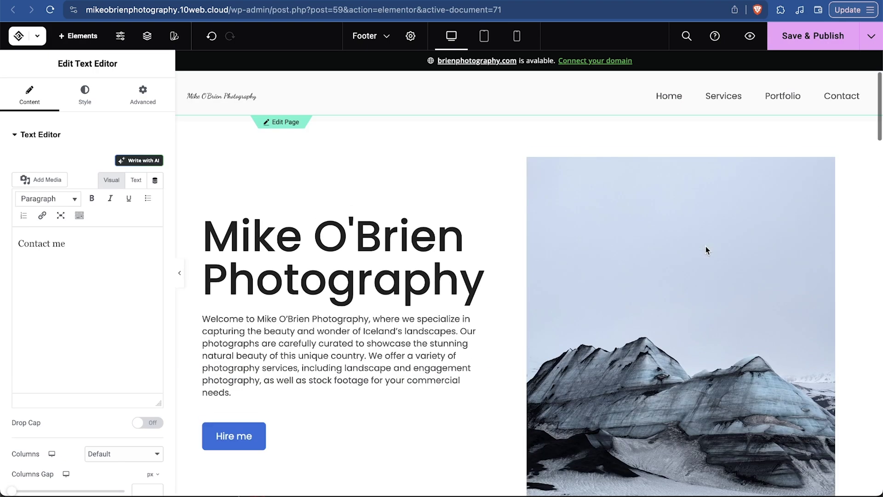
left_click(798, 35)
scroll(749, 133, "down", 10)
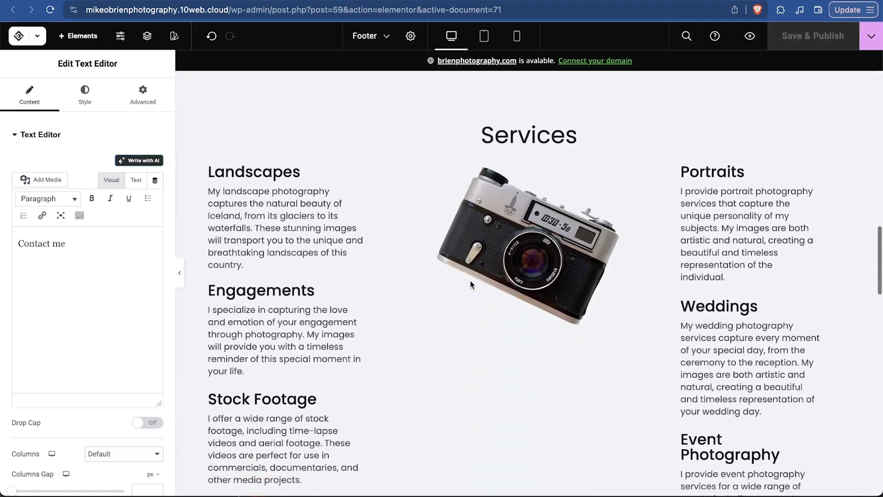
Browse down to the 10Web Premium widgets and add a Testimonials carousel to the footer
scroll(472, 284, "down", 15)
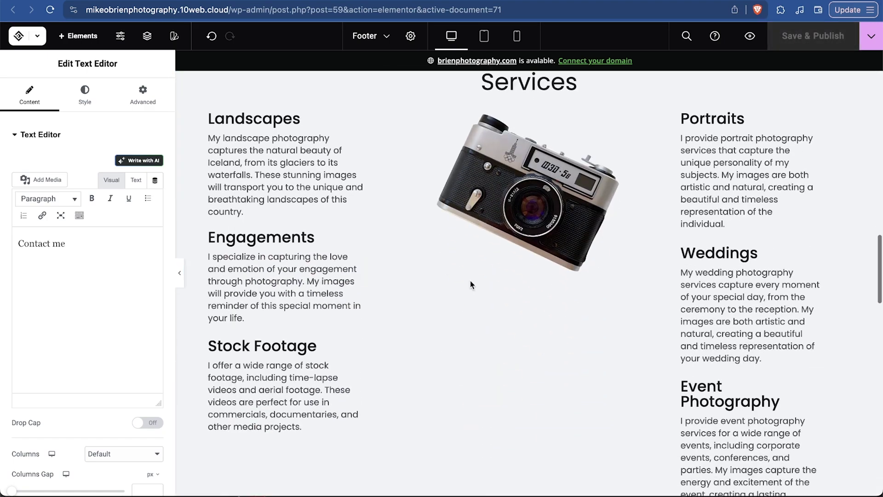
scroll(471, 284, "up", 2)
scroll(407, 198, "down", 15)
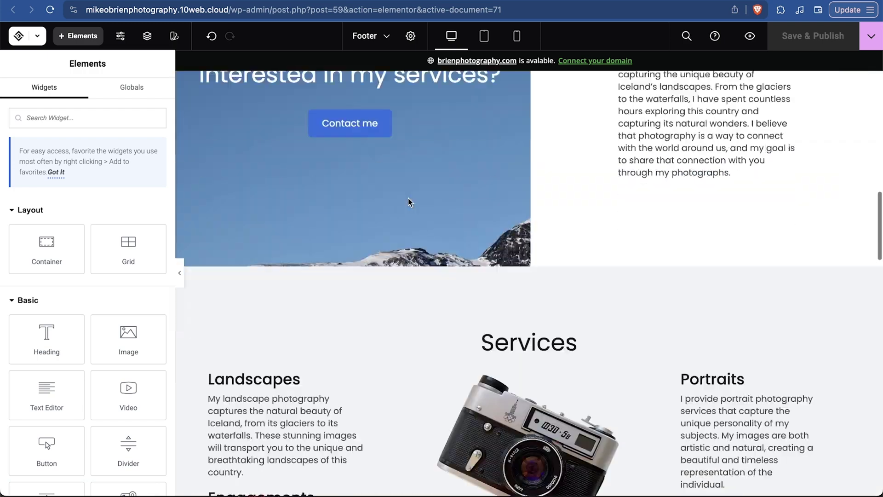
scroll(408, 198, "up", 2)
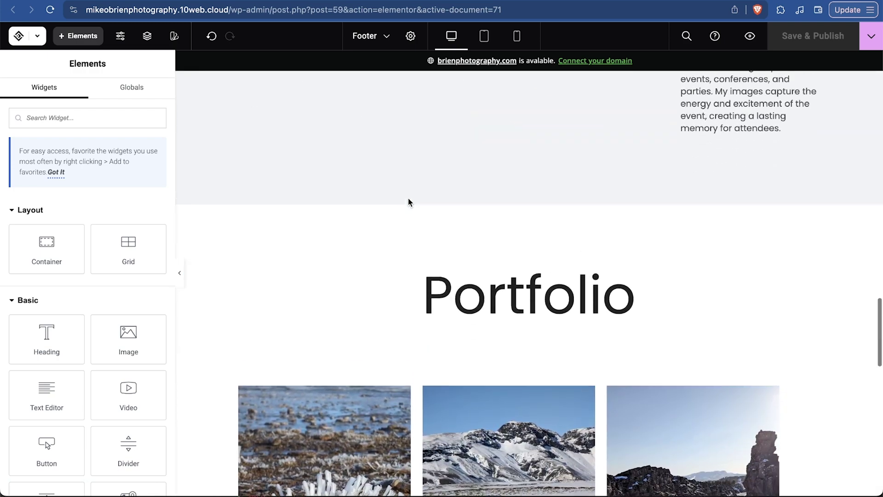
left_click(70, 35)
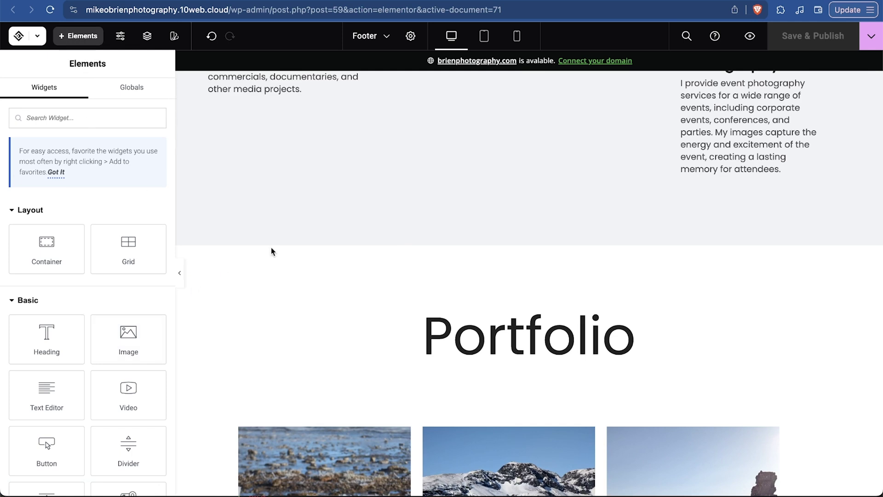
scroll(68, 169, "down", 10)
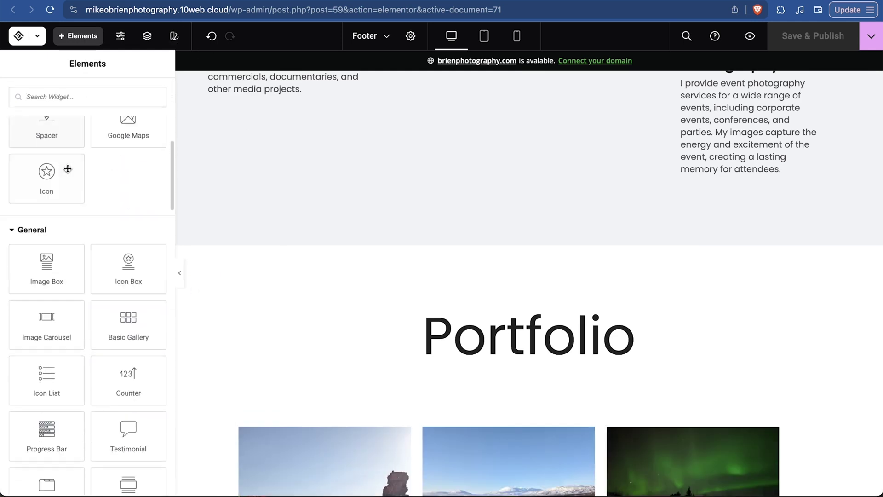
scroll(68, 169, "down", 15)
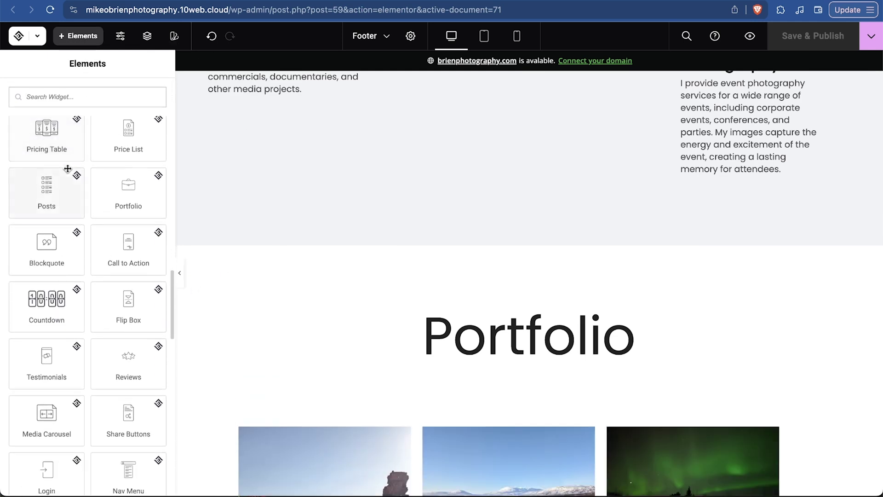
scroll(67, 169, "down", 5)
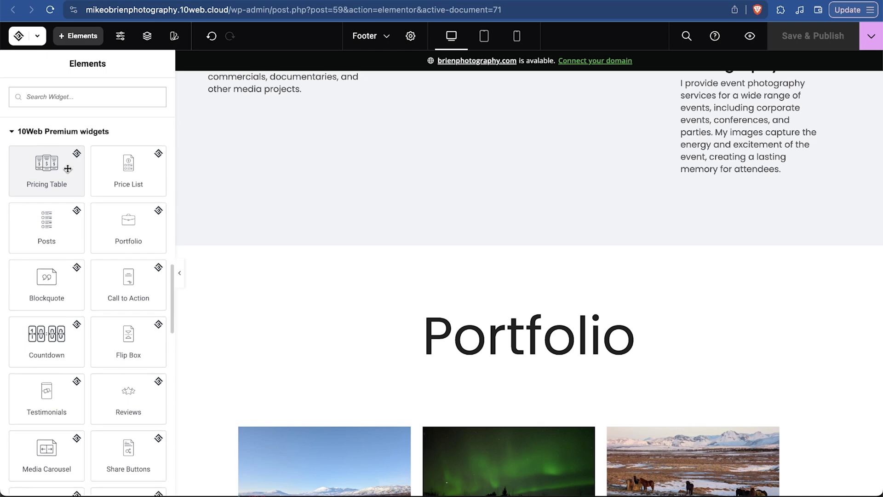
scroll(297, 299, "down", 9)
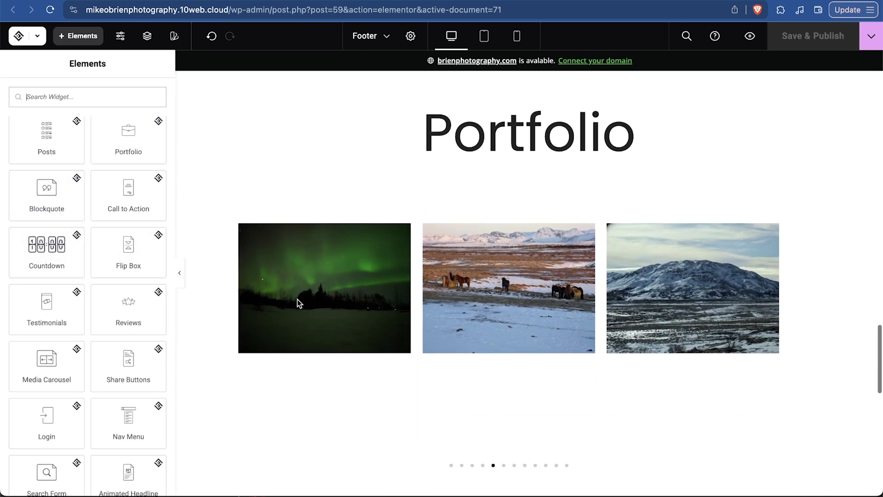
scroll(297, 310, "down", 5)
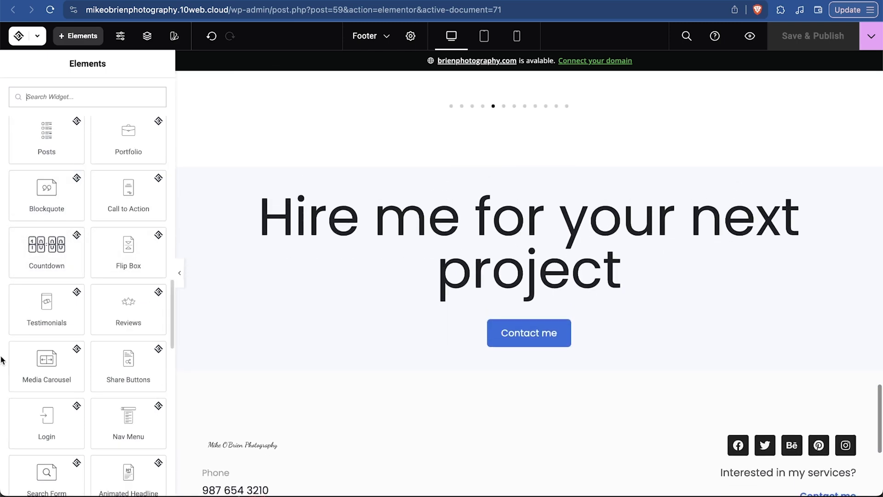
left_click(73, 312)
Remove the just-added testimonials section from the page
scroll(347, 312, "down", 4)
scroll(347, 312, "up", 3)
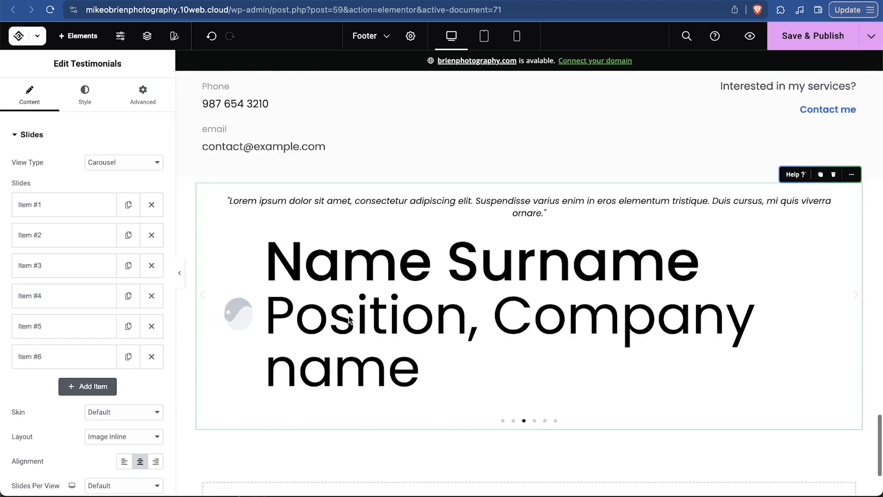
left_click(544, 191)
Switch the editor preview to the Home page using the site pages list
scroll(81, 331, "down", 10)
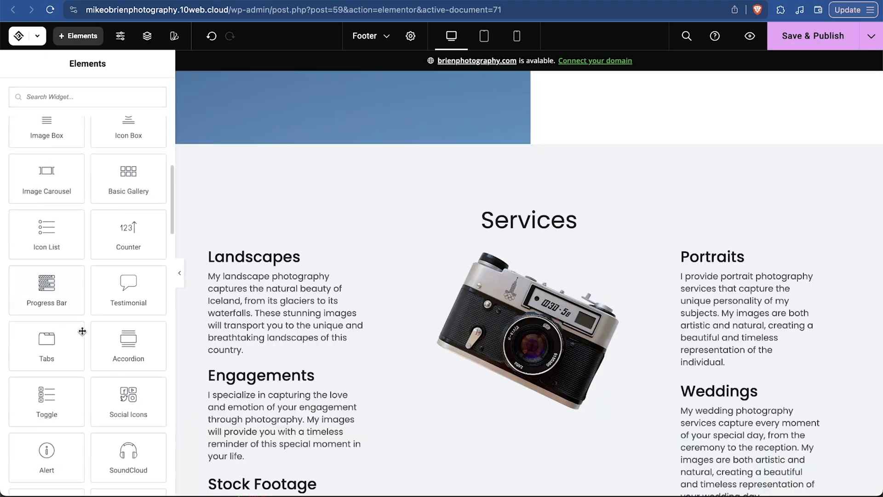
scroll(82, 331, "down", 3)
scroll(340, 279, "down", 10)
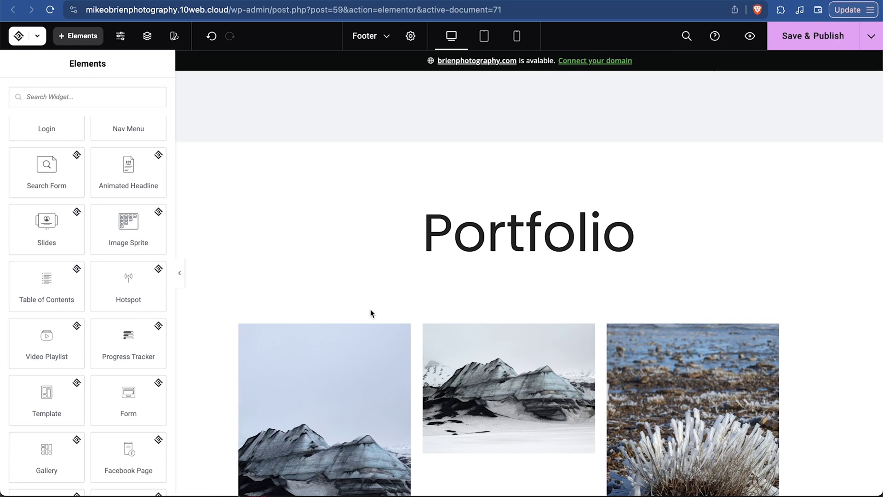
left_click(352, 34)
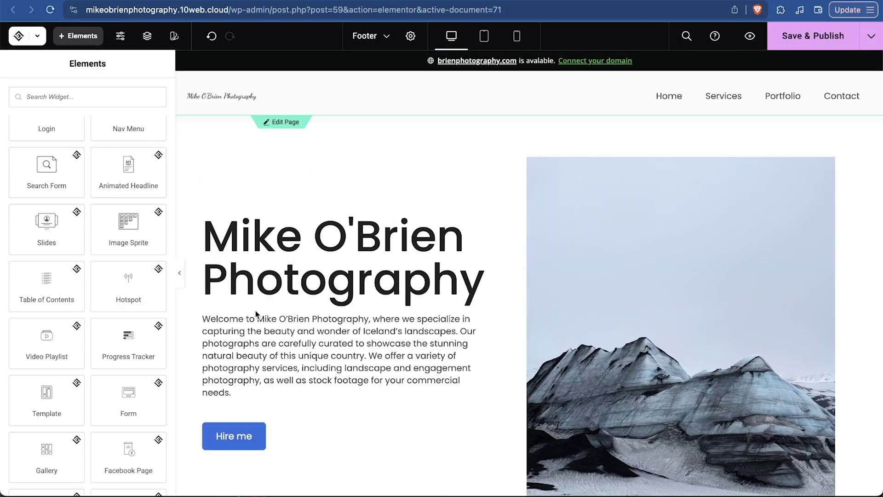
left_click(19, 37)
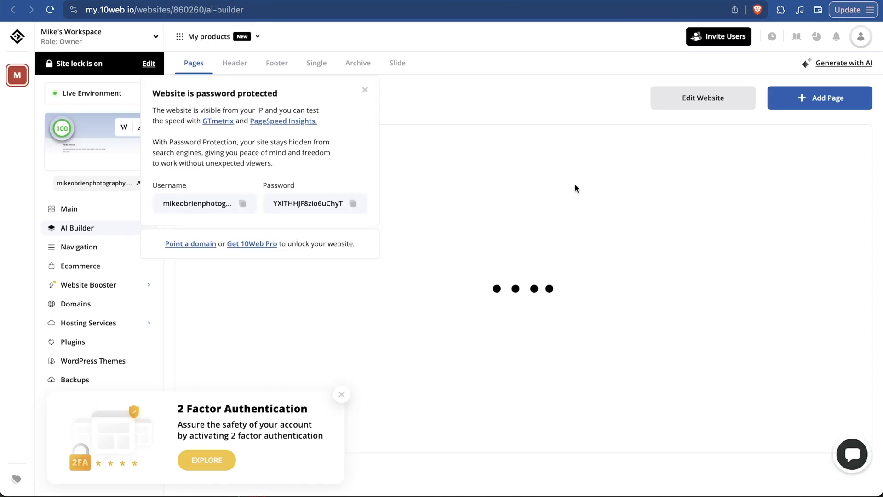
left_click(365, 90)
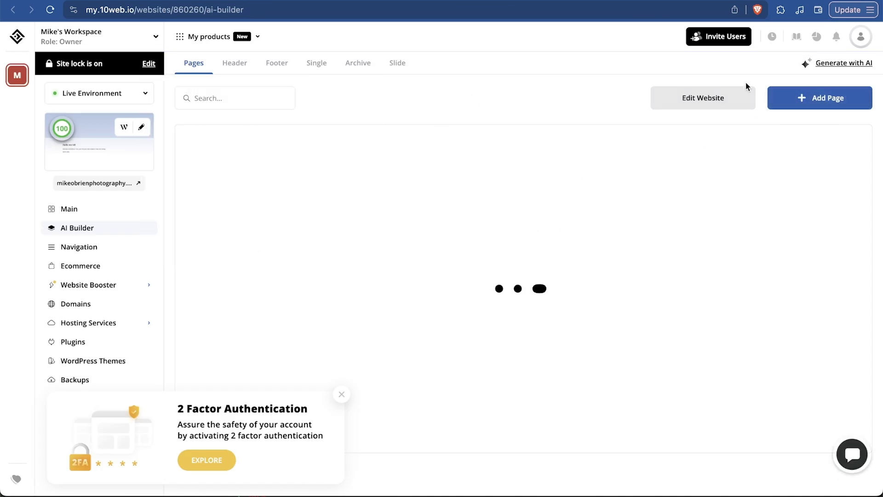
left_click(342, 396)
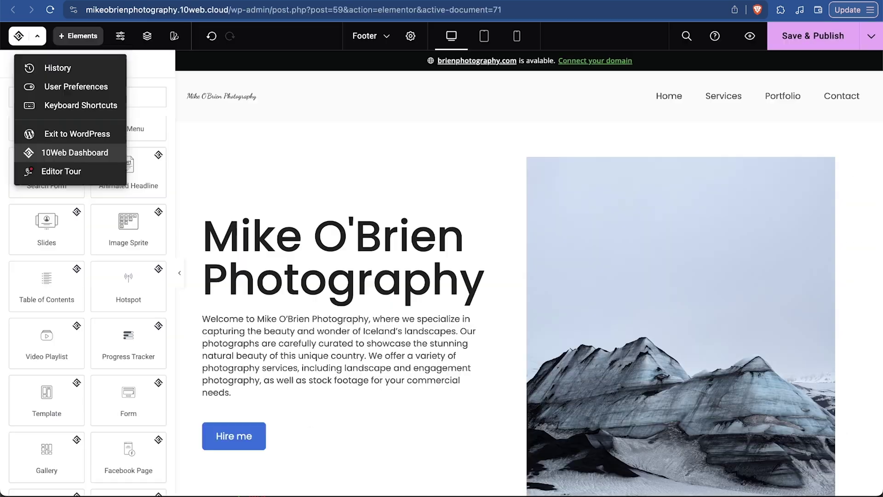
left_click(63, 51)
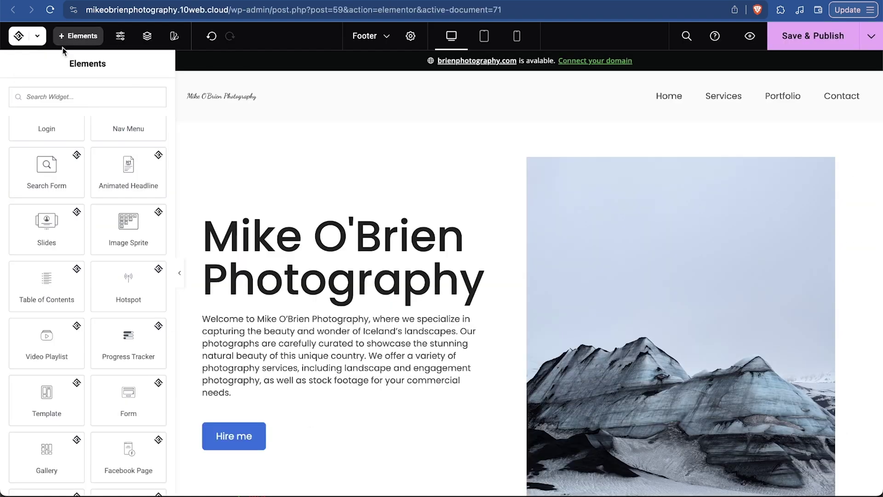
Save & Publish the footer edits and exit the editor to the WordPress admin
left_click(20, 39)
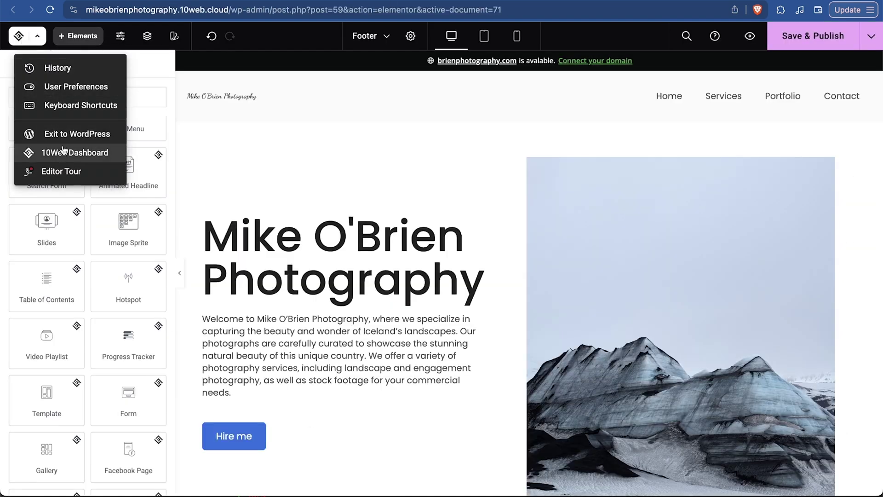
left_click(67, 138)
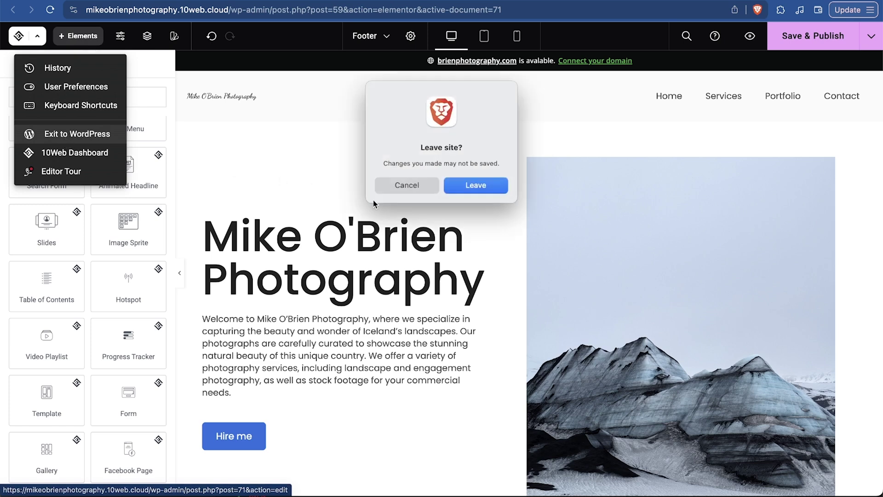
left_click(460, 186)
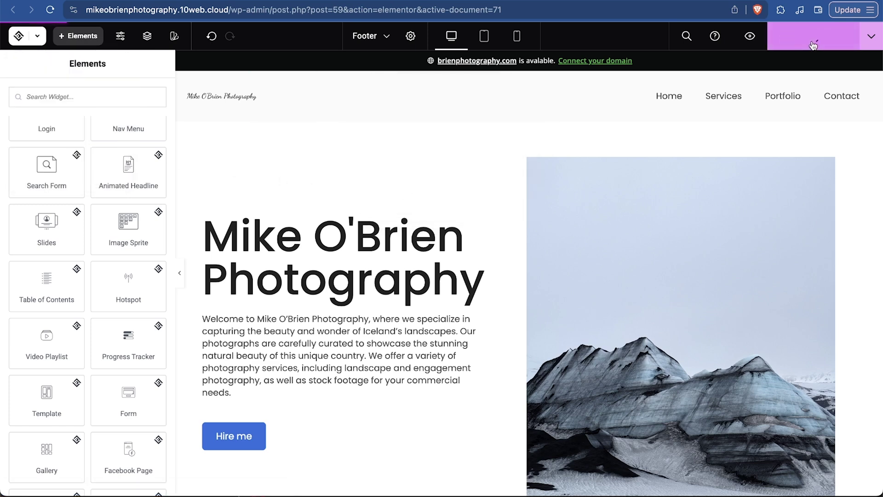
left_click(22, 36)
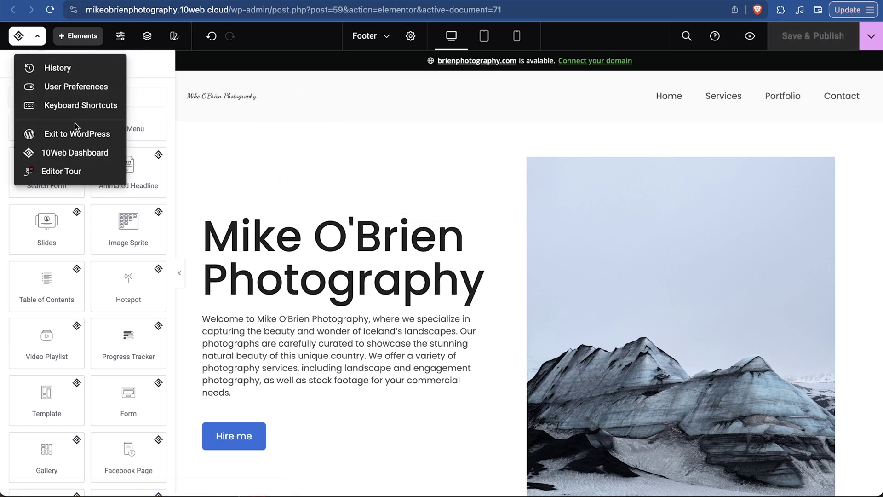
left_click(82, 134)
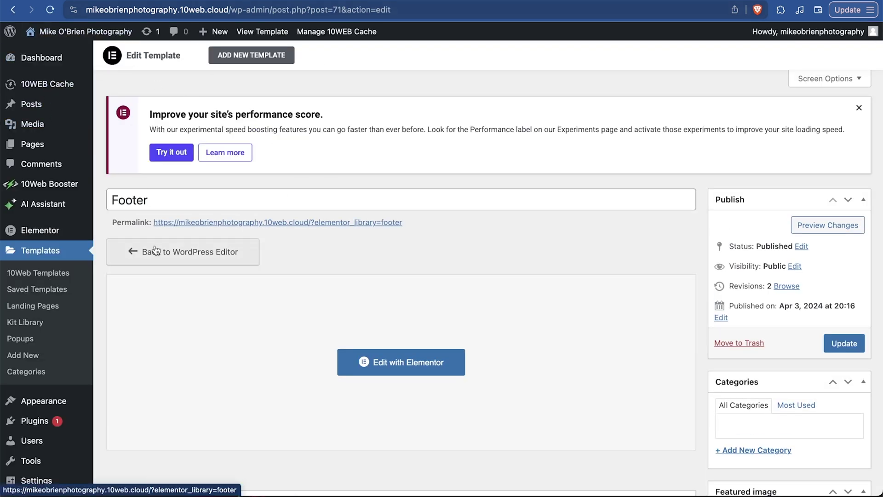
Review the About WordPress 6.5 page, then go to Installed Plugins
left_click(33, 52)
mouse_move(11, 31)
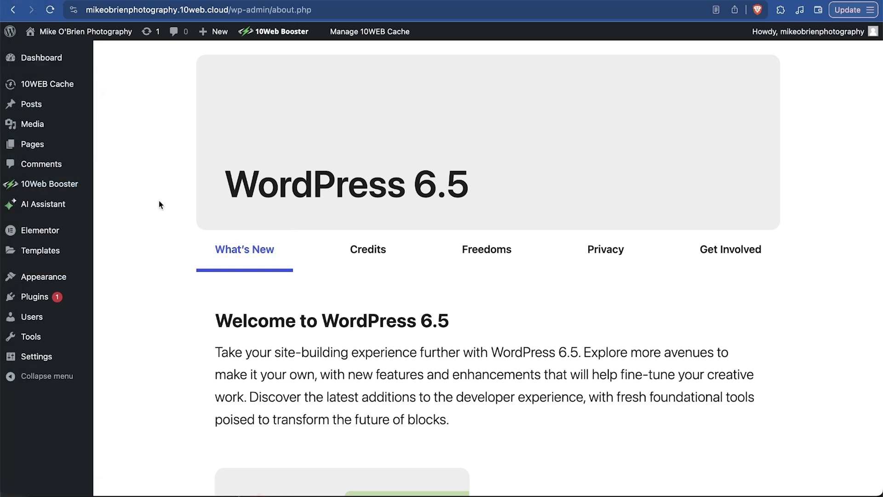
mouse_move(42, 288)
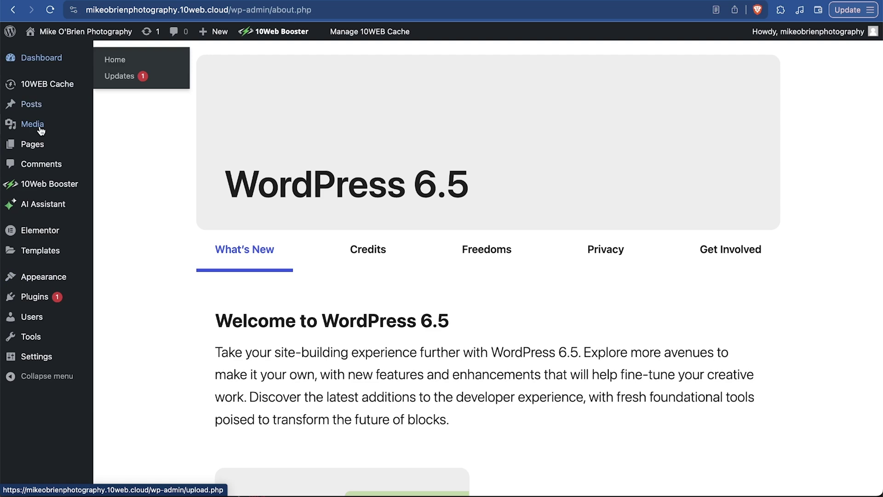
left_click(50, 300)
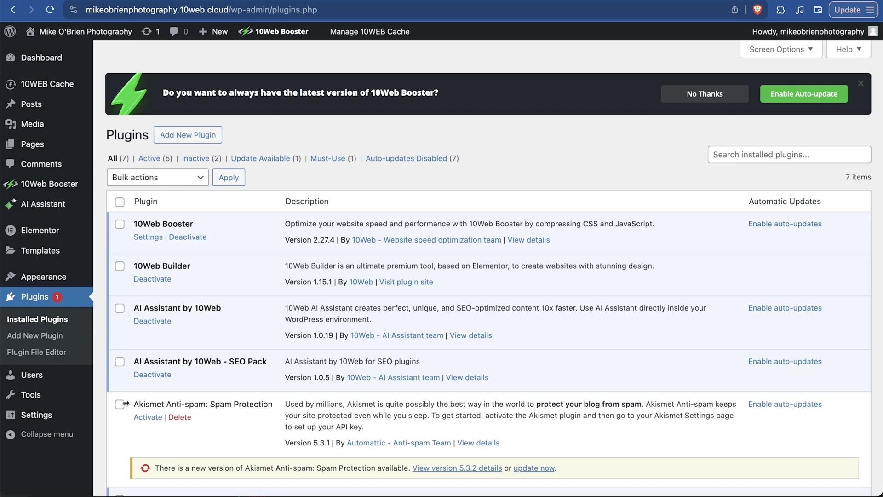
In the 10Web dashboard, open the site's Plugins list and focus its search box
left_click(542, 1)
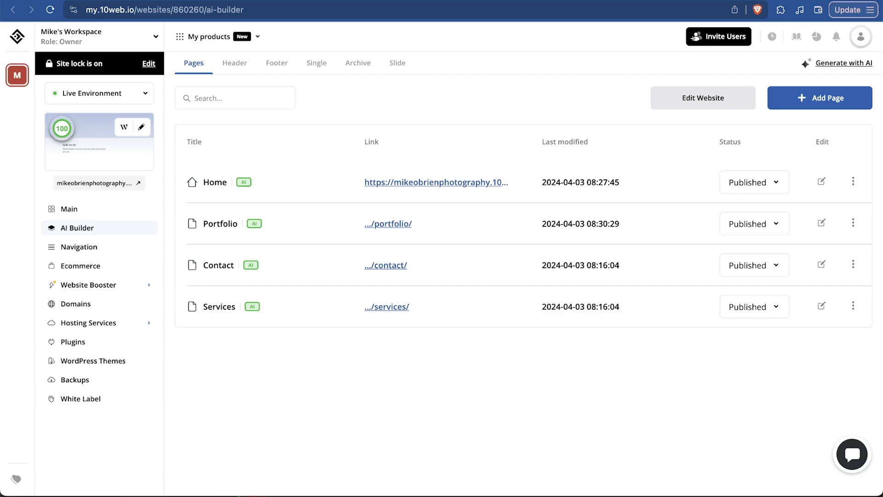
left_click(69, 208)
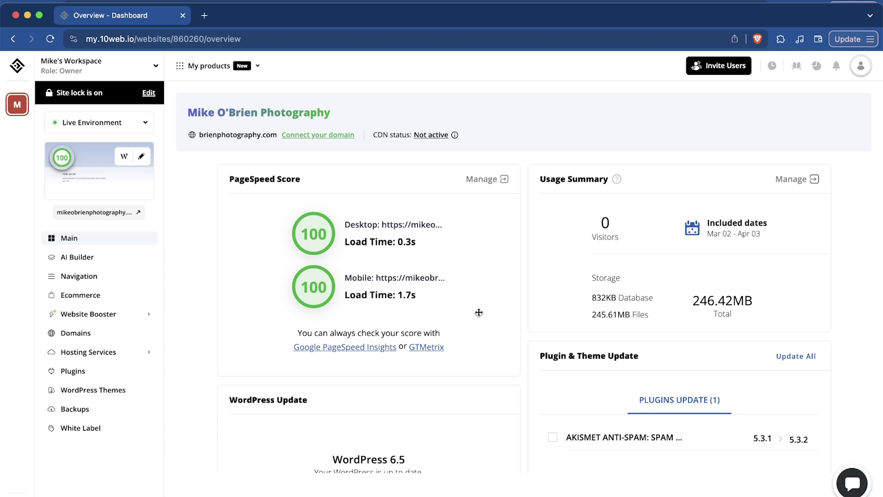
scroll(478, 312, "down", 3)
left_click(73, 370)
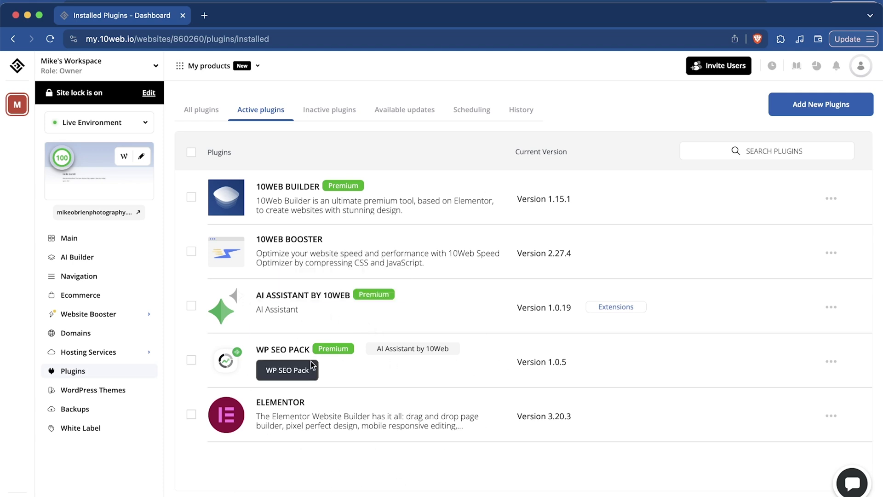
left_click(767, 151)
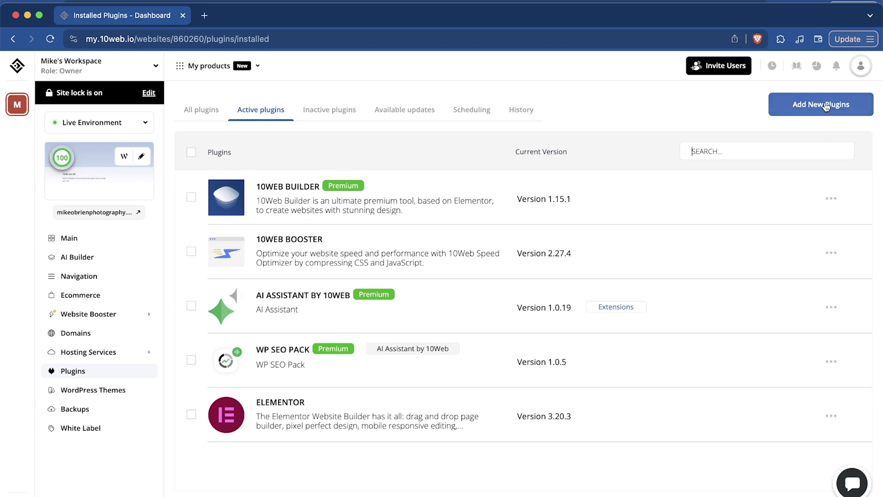
left_click(64, 258)
Reorder the Main Menu to Home, Portfolio, Services, Contact and save it
left_click(80, 279)
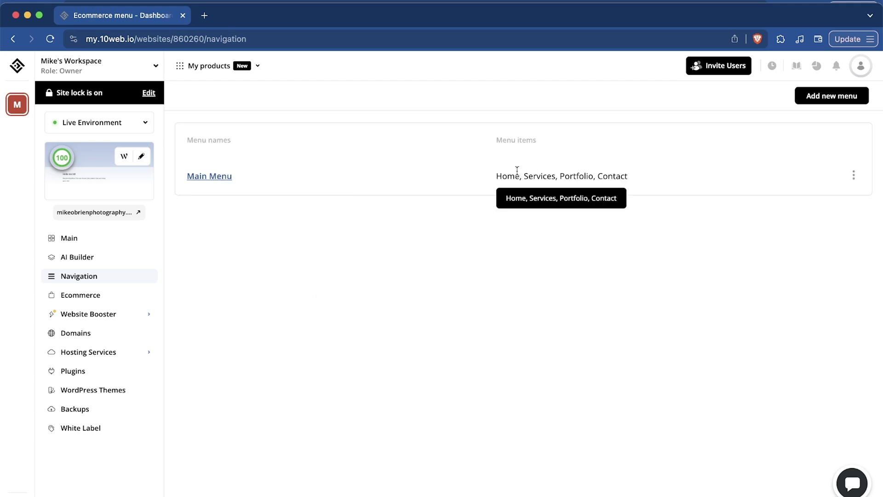
left_click(212, 177)
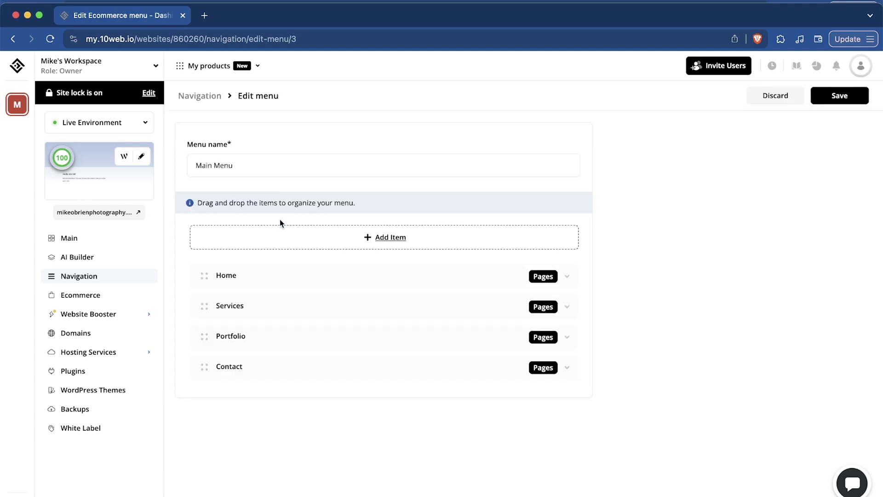
left_click(385, 246)
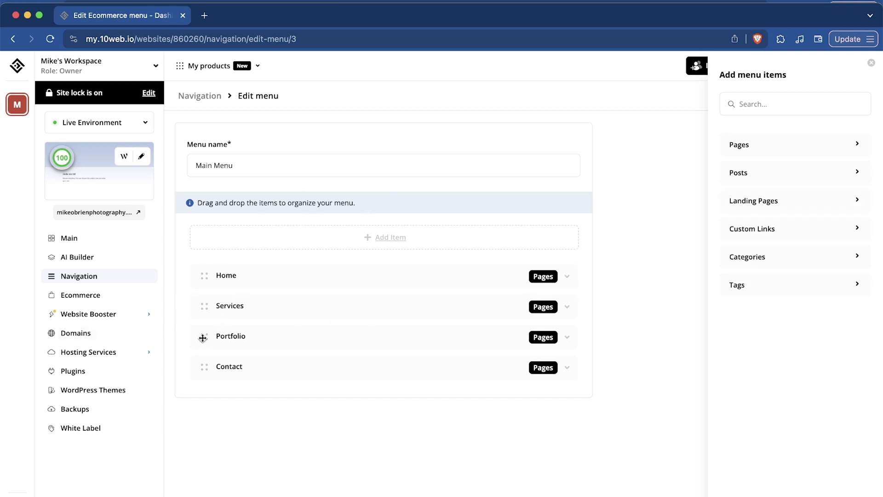
left_click_drag(202, 339, 198, 304)
left_click(871, 62)
left_click(837, 96)
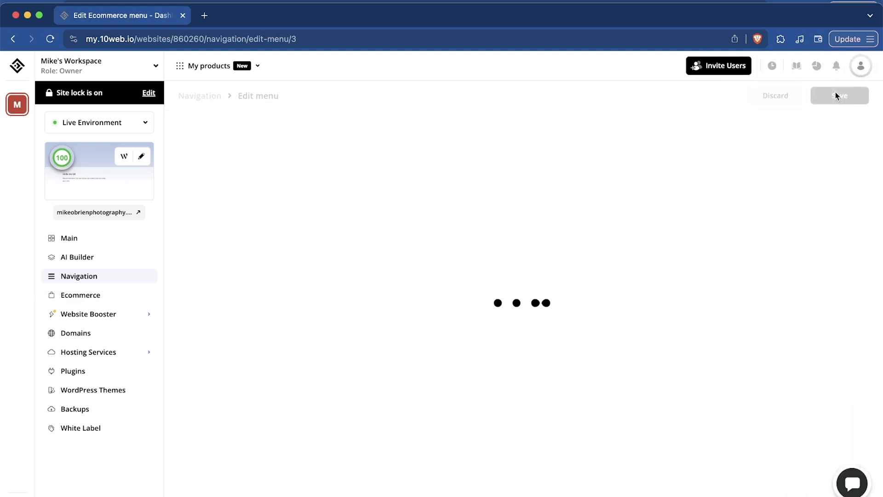
Check the hosting credentials, then review Website Booster: Booster Pro at Extreme optimization
left_click(115, 356)
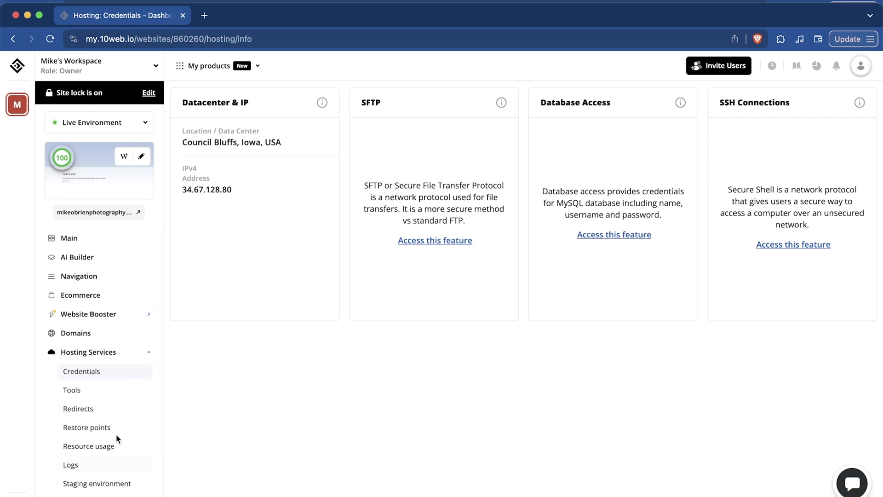
left_click(109, 315)
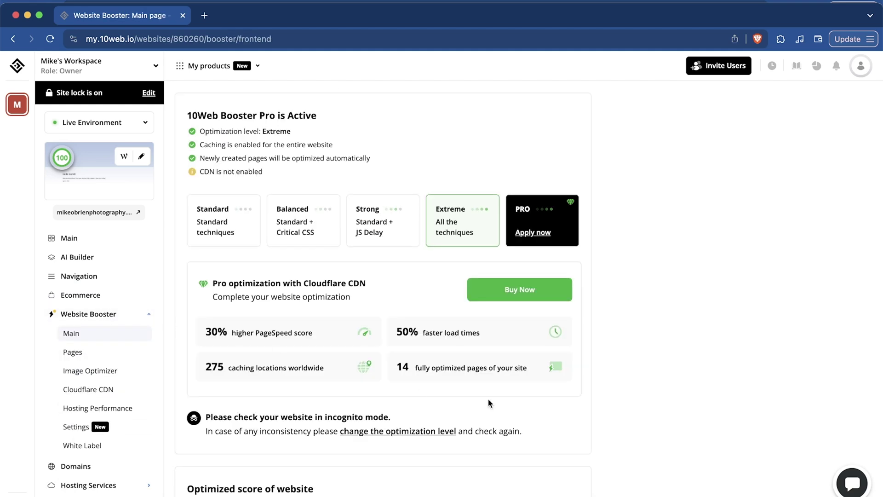
scroll(682, 402, "down", 3)
scroll(682, 402, "up", 4)
scroll(120, 343, "down", 1)
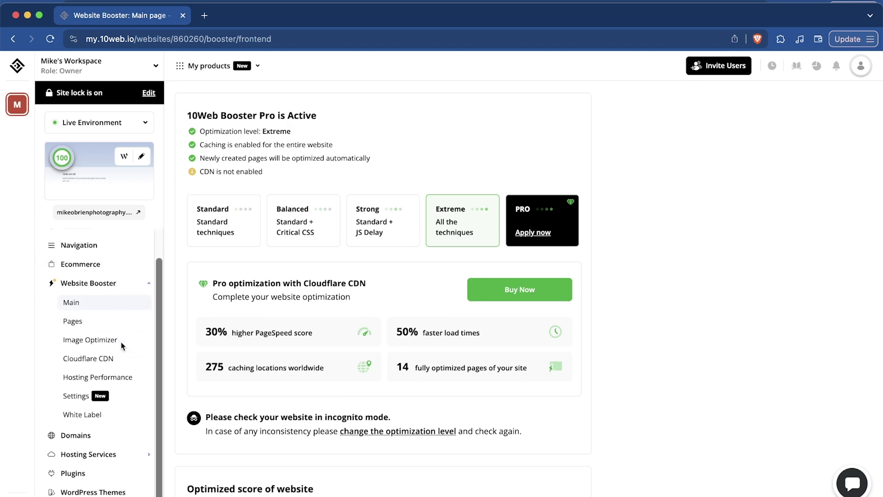